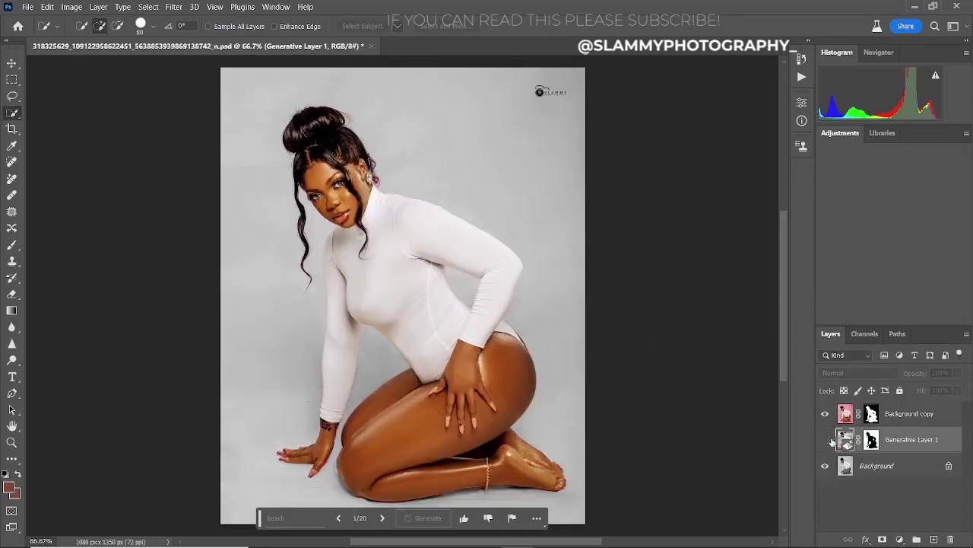
- Show Generative Layer 1 and preview its rocky, ocean-wave and palm-tree beach variations
{"action": "left_click", "coordinate": [826, 439]}
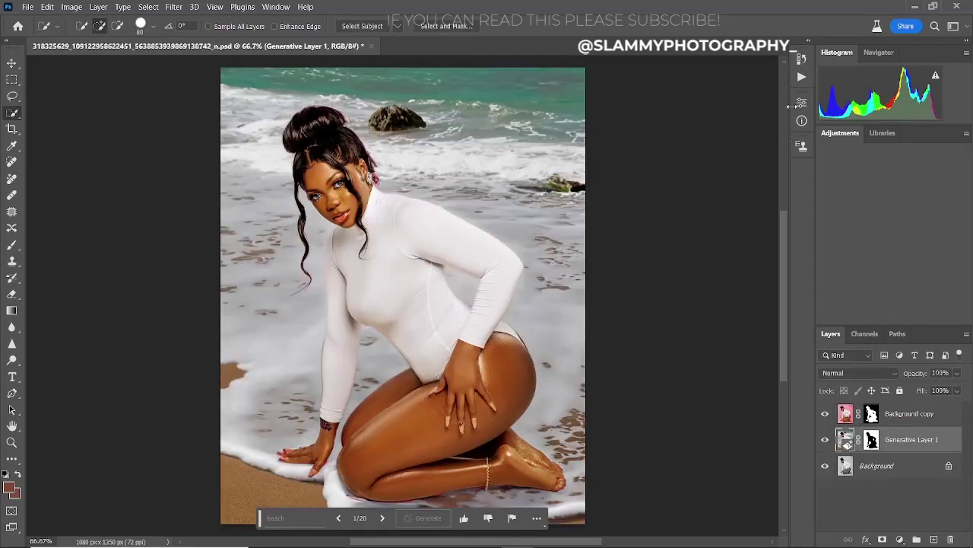
{"action": "left_click", "coordinate": [802, 102]}
{"action": "left_click", "coordinate": [710, 258]}
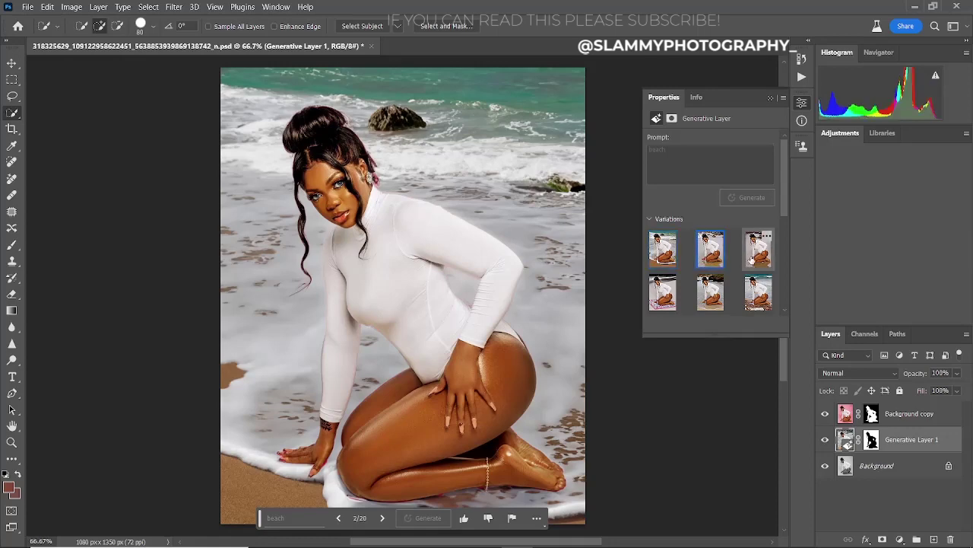
{"action": "left_click", "coordinate": [751, 260]}
{"action": "left_click", "coordinate": [662, 292]}
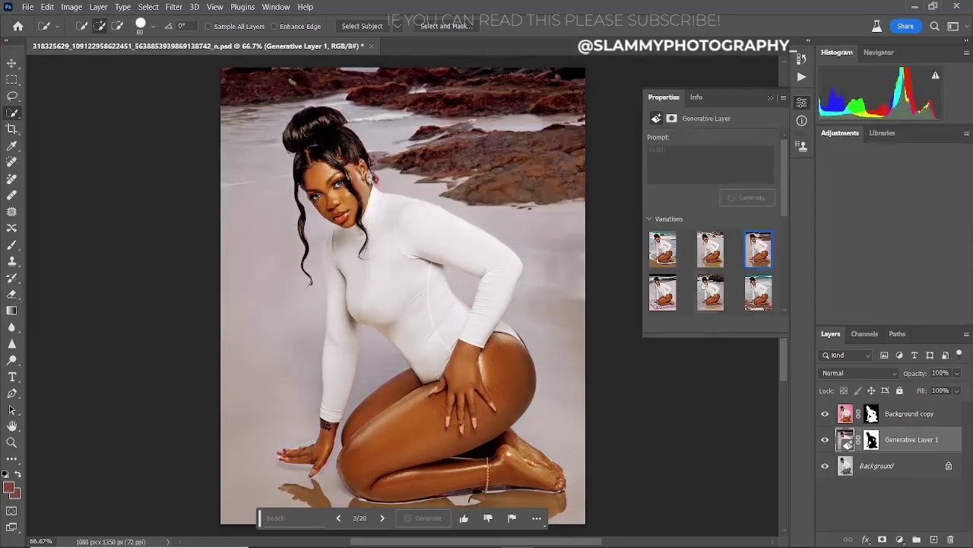
{"action": "left_click", "coordinate": [711, 292]}
{"action": "left_click", "coordinate": [753, 295]}
{"action": "scroll", "coordinate": [753, 251], "scroll_direction": "down", "scroll_amount": 2}
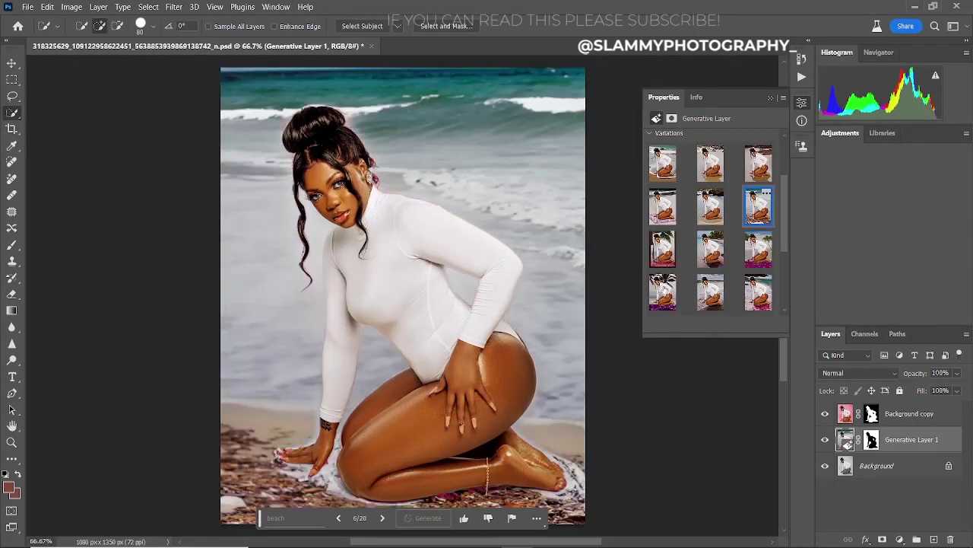
{"action": "left_click", "coordinate": [662, 249]}
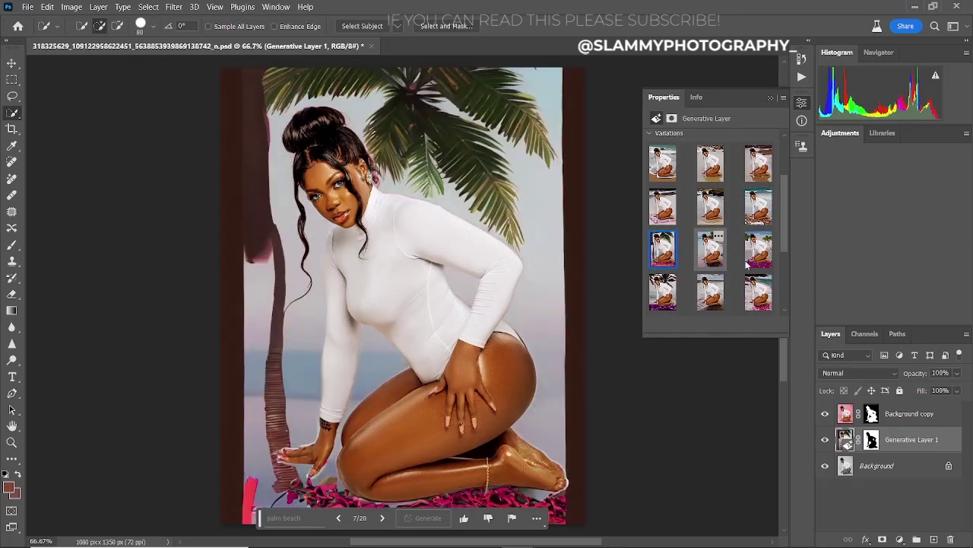
- Browse the remaining beach variations, then switch back to the original SLAM0224.CR2 photo
{"action": "left_click", "coordinate": [663, 292]}
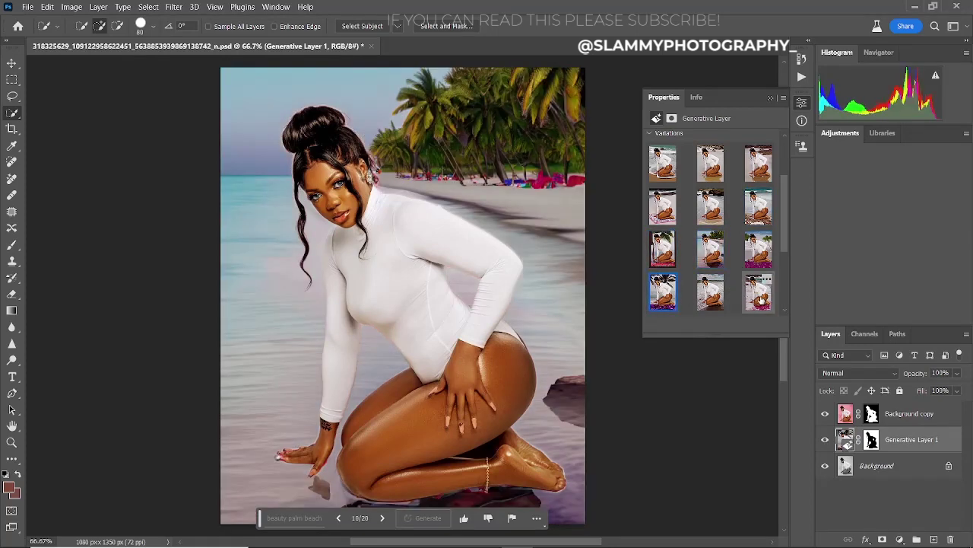
{"action": "left_click", "coordinate": [761, 298]}
{"action": "scroll", "coordinate": [711, 286], "scroll_direction": "down", "scroll_amount": 1}
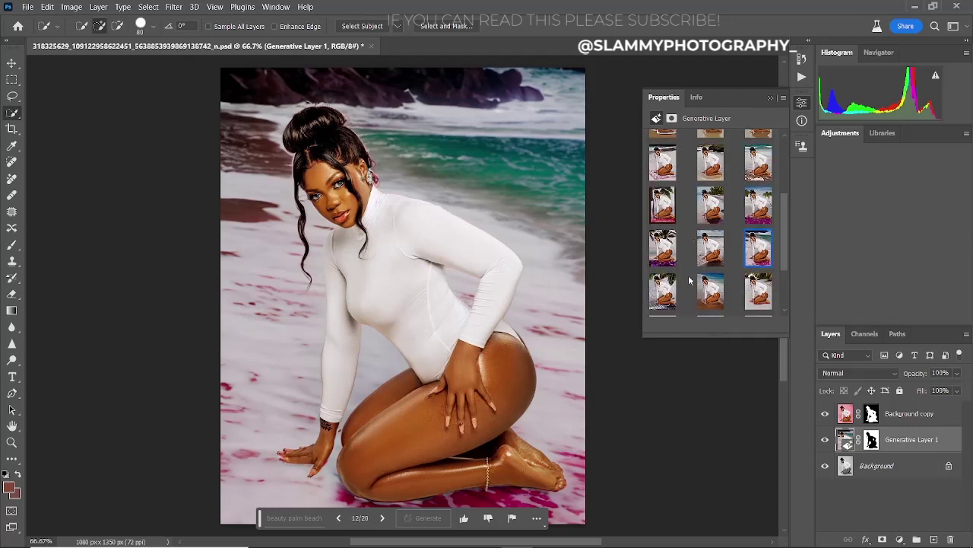
{"action": "left_click", "coordinate": [711, 295]}
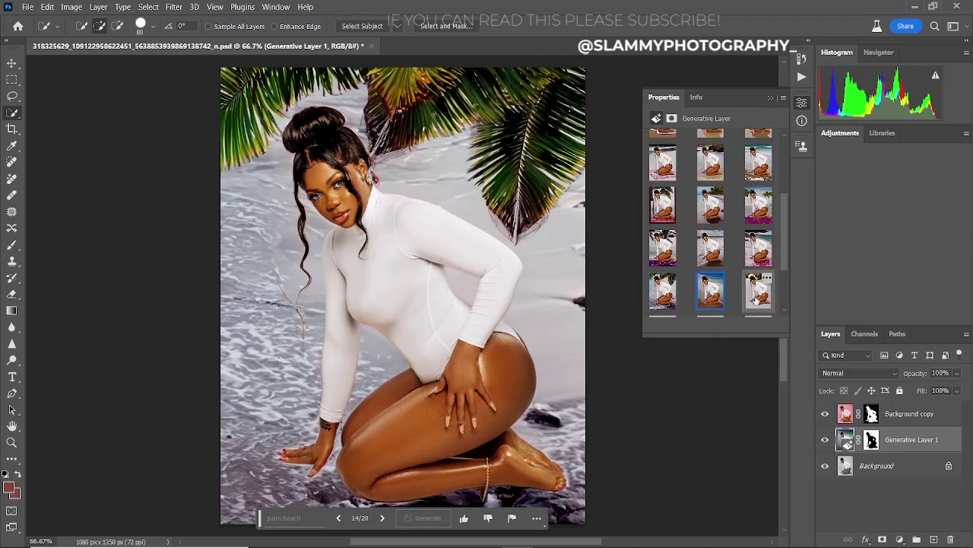
{"action": "left_click", "coordinate": [756, 297]}
{"action": "scroll", "coordinate": [690, 257], "scroll_direction": "up", "scroll_amount": 3}
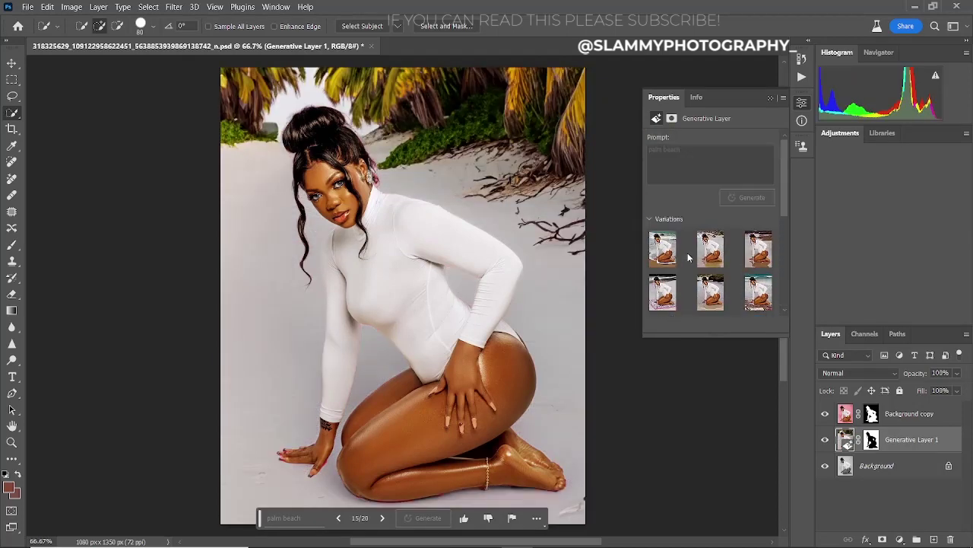
{"action": "left_click", "coordinate": [672, 248]}
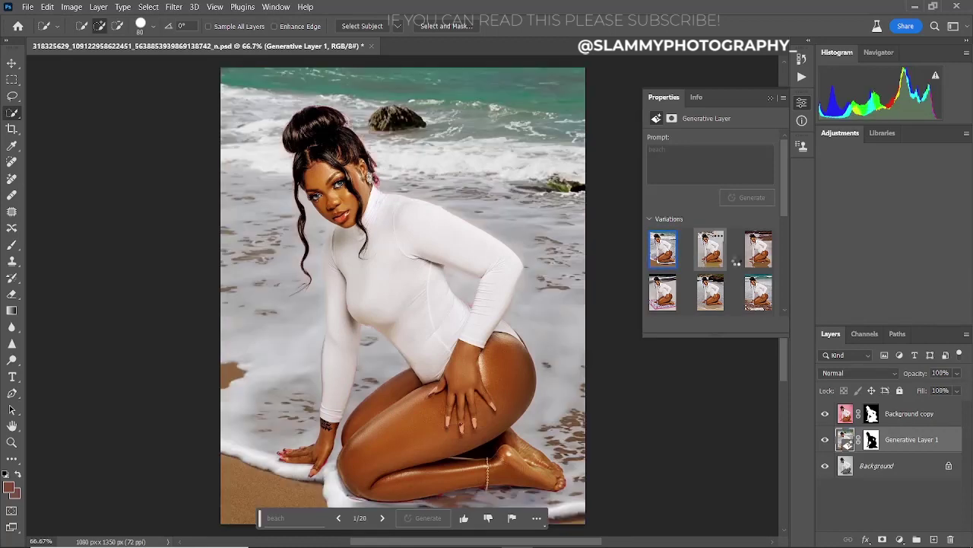
{"action": "left_click", "coordinate": [711, 251]}
{"action": "left_click", "coordinate": [756, 251]}
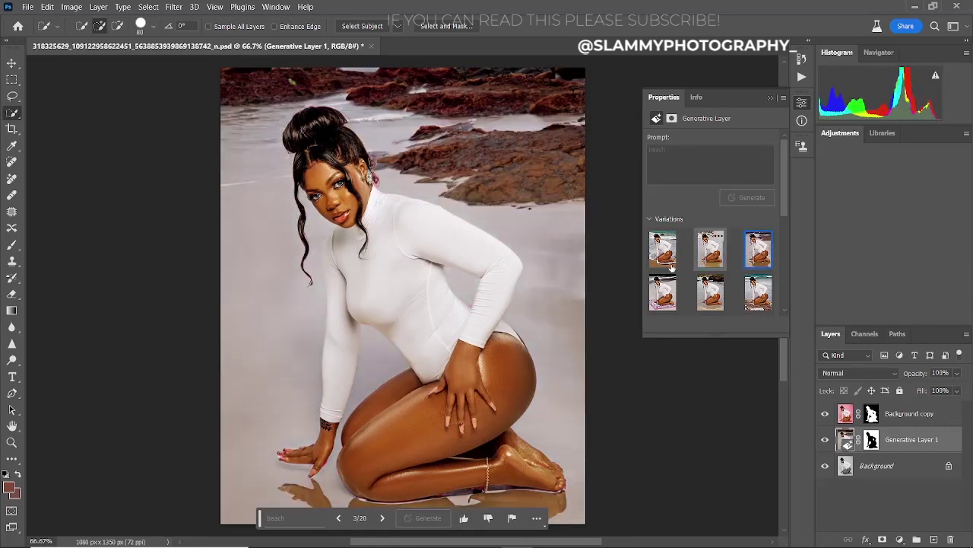
{"action": "left_click", "coordinate": [662, 292]}
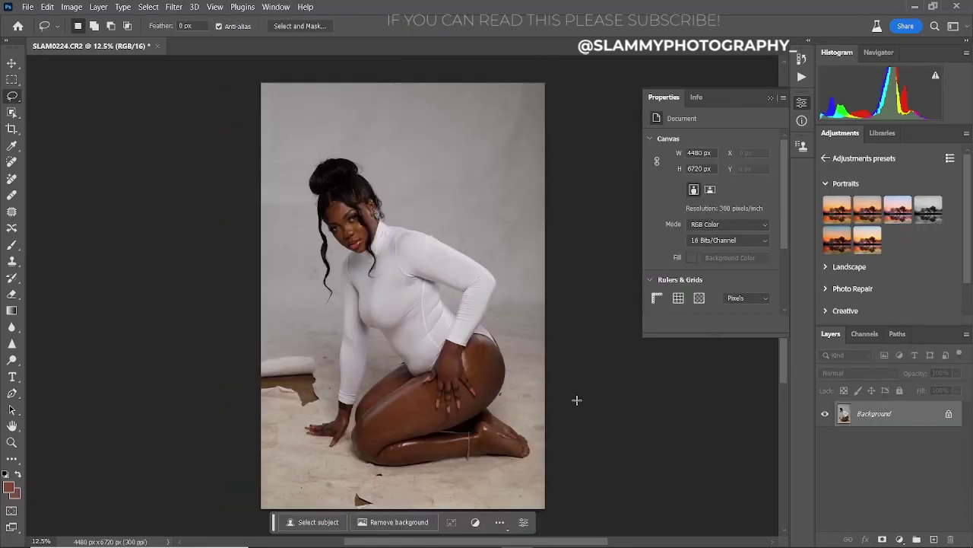
- Duplicate the Background layer and rename the copy SUBJECT
{"action": "left_click_drag", "start_coordinate": [882, 420], "coordinate": [925, 538]}
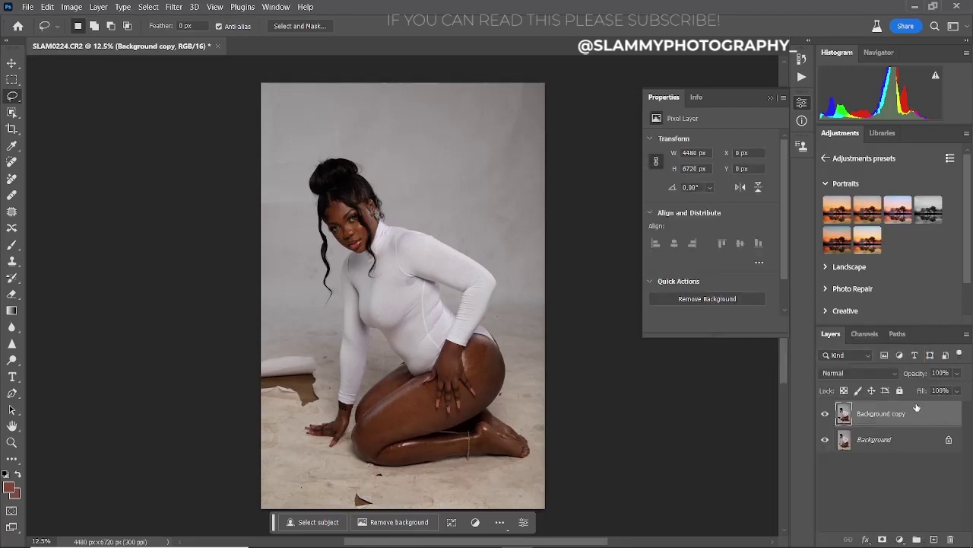
{"action": "double_click", "coordinate": [882, 414]}
{"action": "type", "text": "SUBJECT"}
{"action": "key", "text": "Return"}
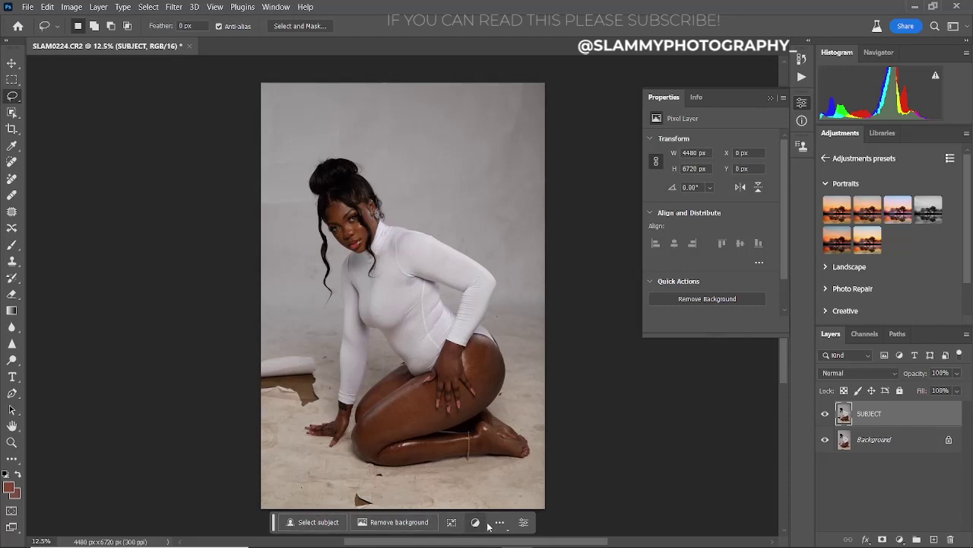
{"action": "left_click", "coordinate": [278, 8]}
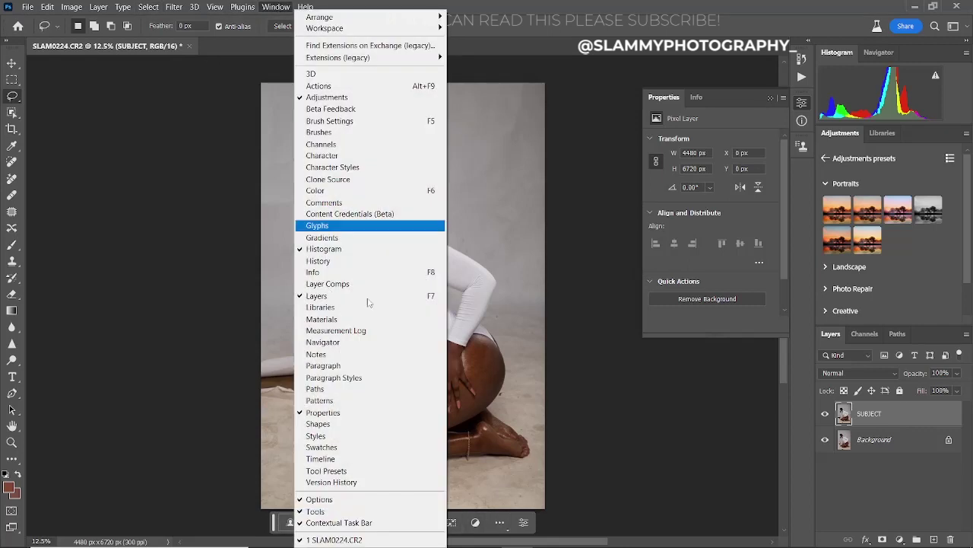
{"action": "left_click", "coordinate": [368, 524]}
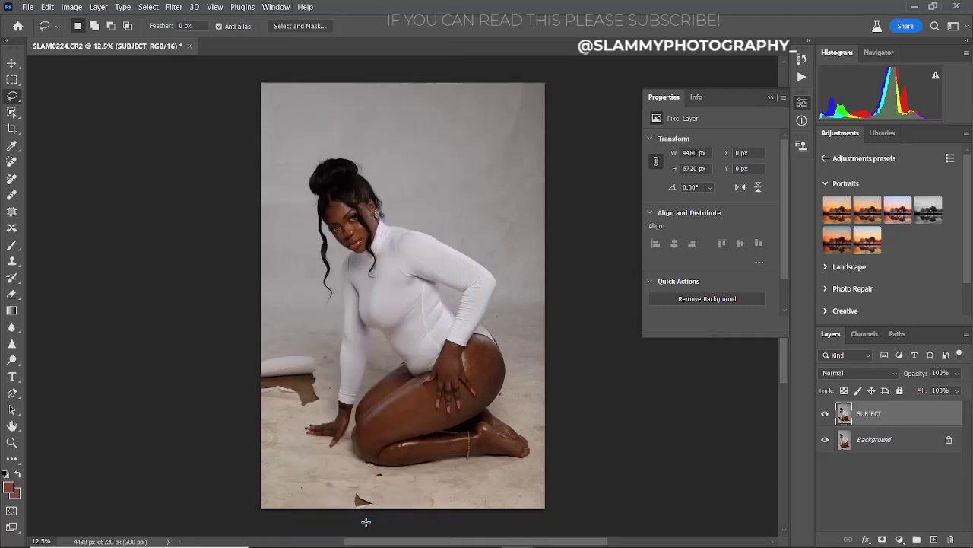
{"action": "left_click", "coordinate": [278, 8]}
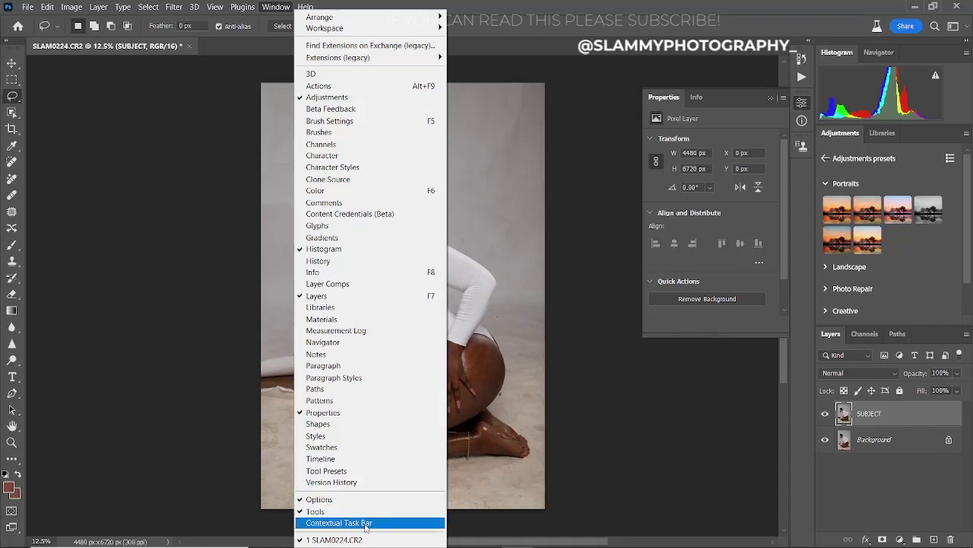
{"action": "left_click", "coordinate": [368, 523]}
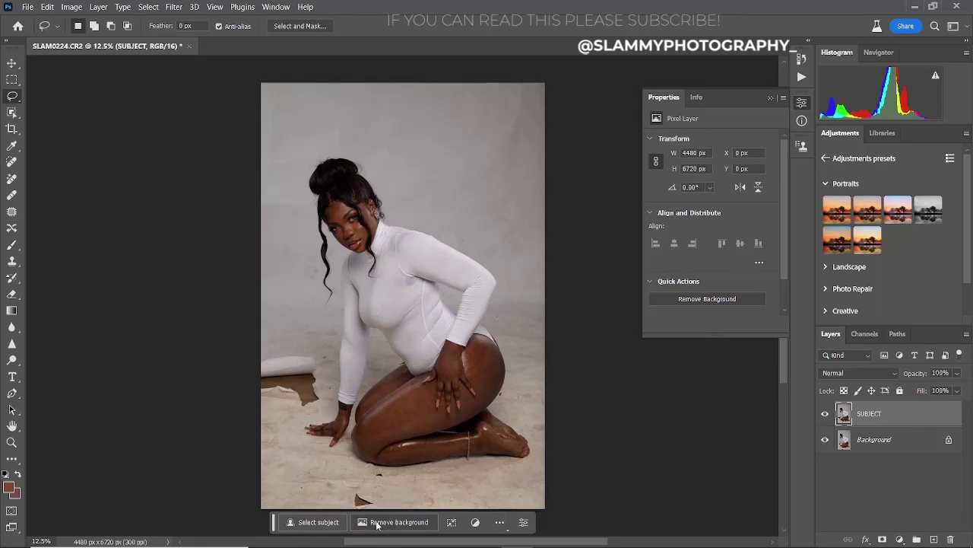
- Remove the studio backdrop from SUBJECT and load its mask as a selection
{"action": "left_click", "coordinate": [373, 524]}
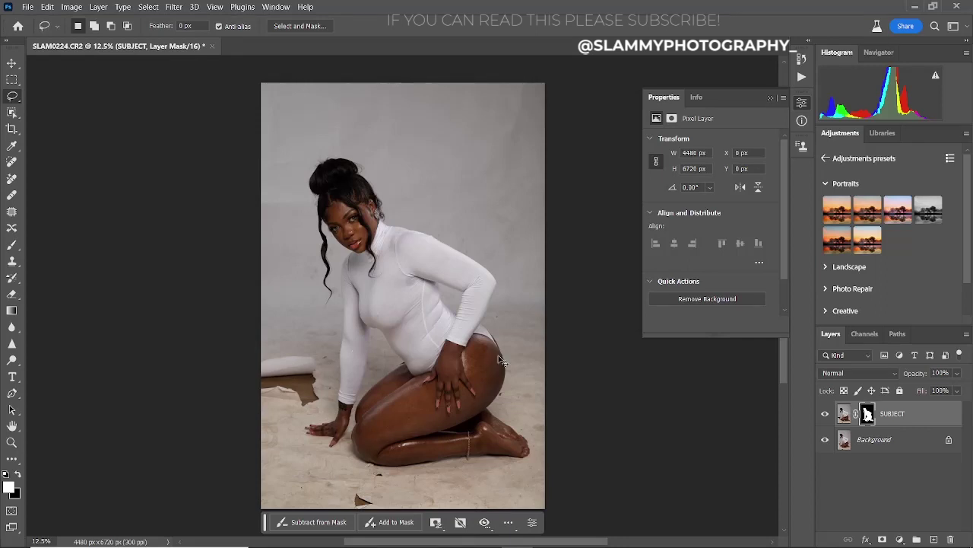
{"action": "left_click", "coordinate": [868, 415], "text": "ctrl"}
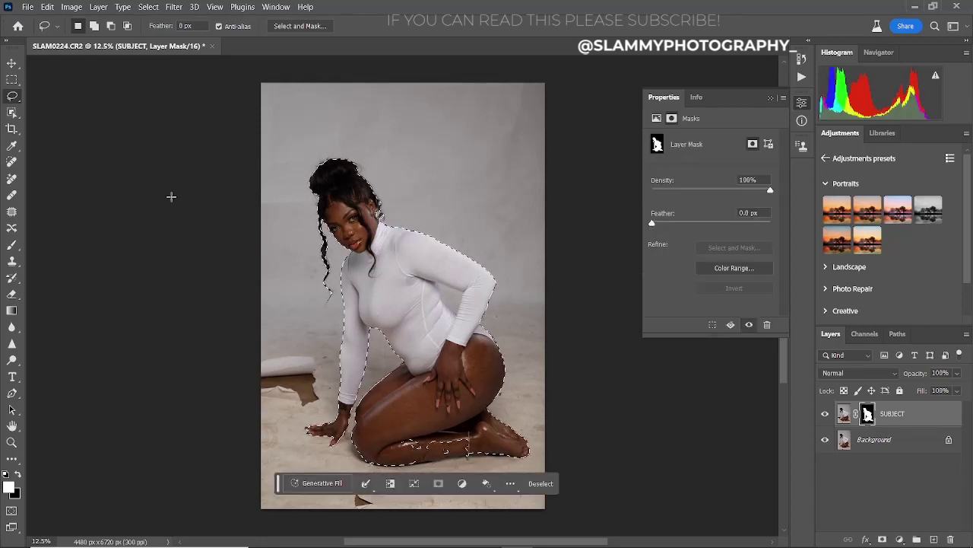
- Use an enlarged Quick Selection brush to add the area around the feet to the selection
{"action": "right_click", "coordinate": [12, 96]}
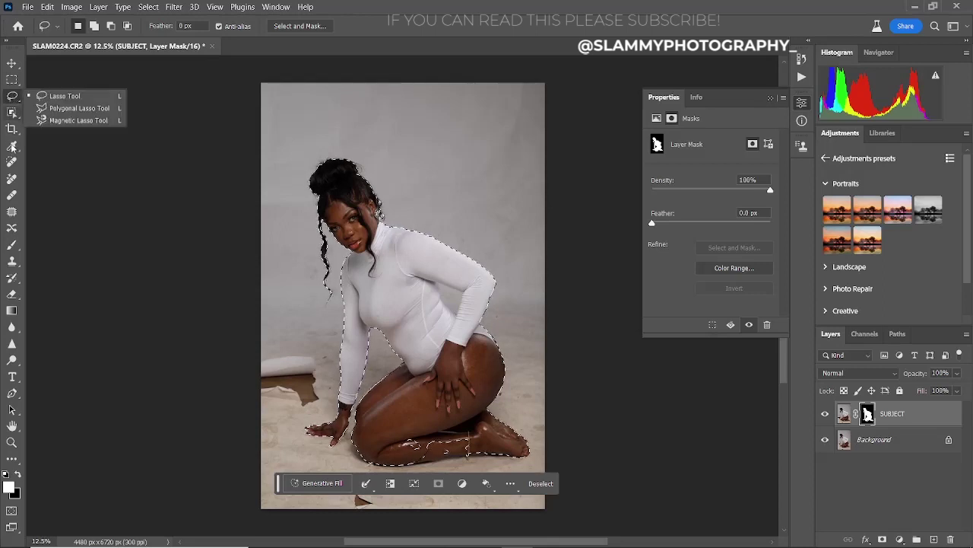
{"action": "left_click", "coordinate": [13, 112]}
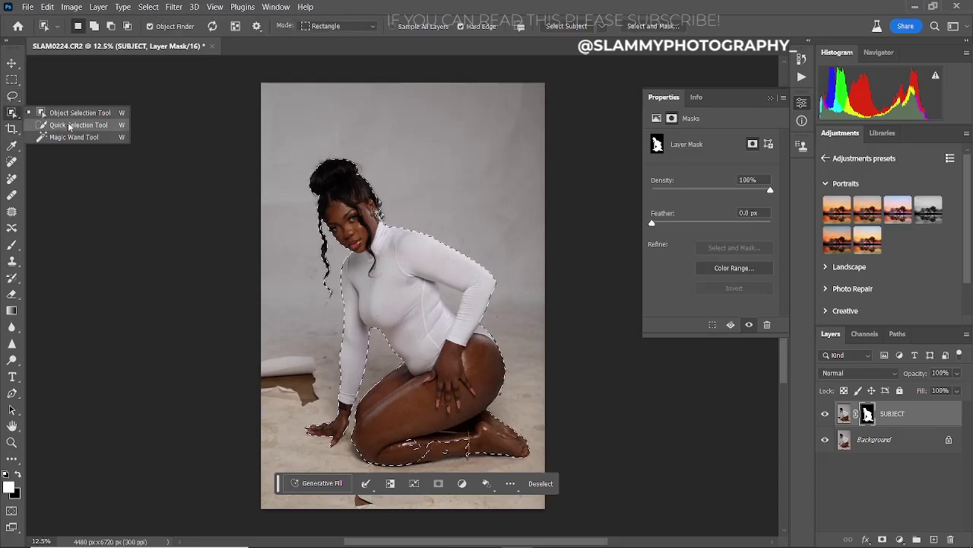
{"action": "left_click", "coordinate": [70, 126]}
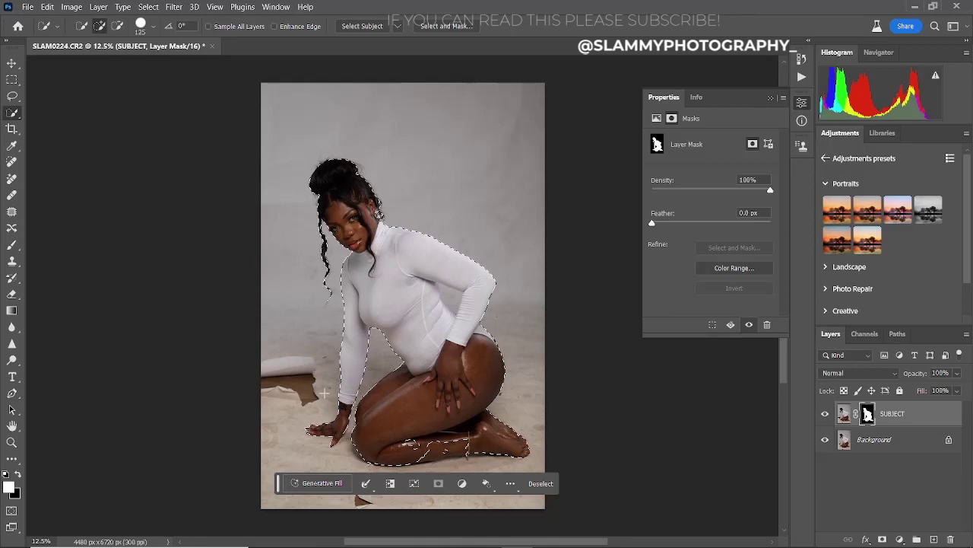
{"action": "key", "text": "bracketright"}
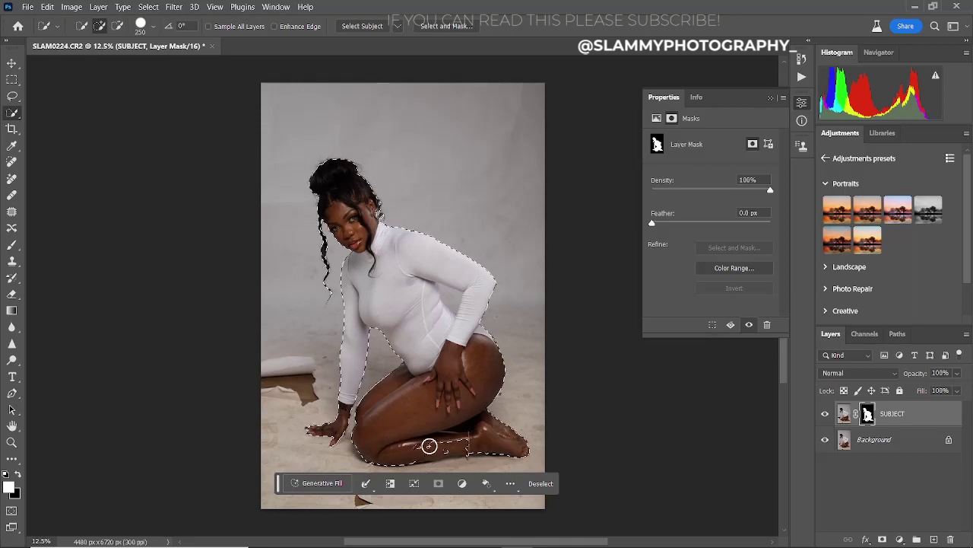
{"action": "left_click_drag", "start_coordinate": [430, 445], "coordinate": [464, 441]}
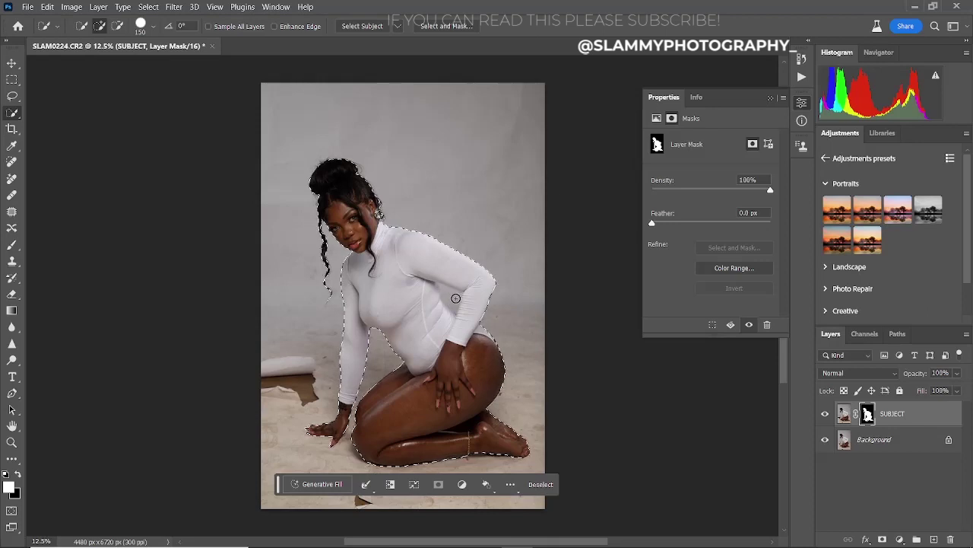
{"action": "key", "text": "alt"}
{"action": "key", "text": "alt"}
- Duplicate the photo layer as 'subject', mask it to the model selection, then select Background
{"action": "left_click_drag", "start_coordinate": [918, 416], "coordinate": [935, 538]}
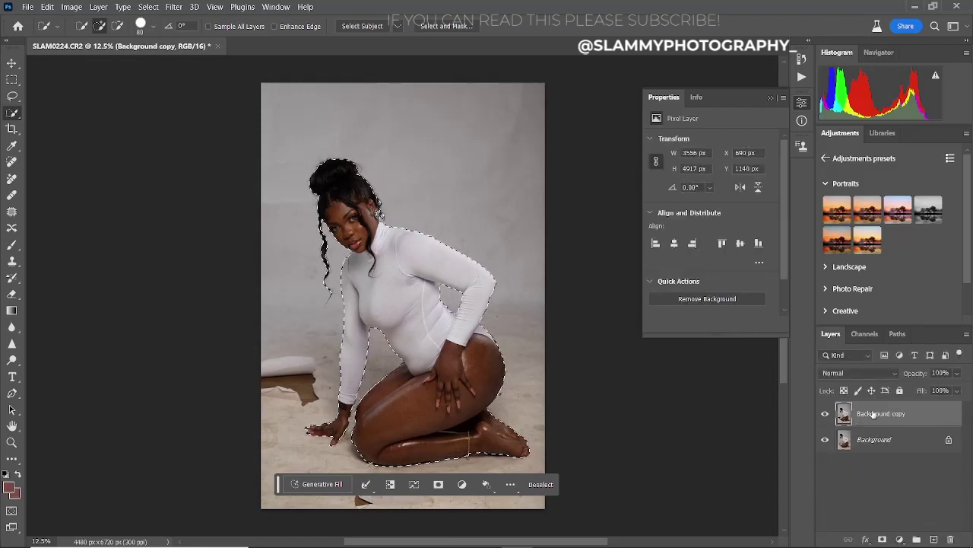
{"action": "double_click", "coordinate": [873, 413]}
{"action": "type", "text": "subject"}
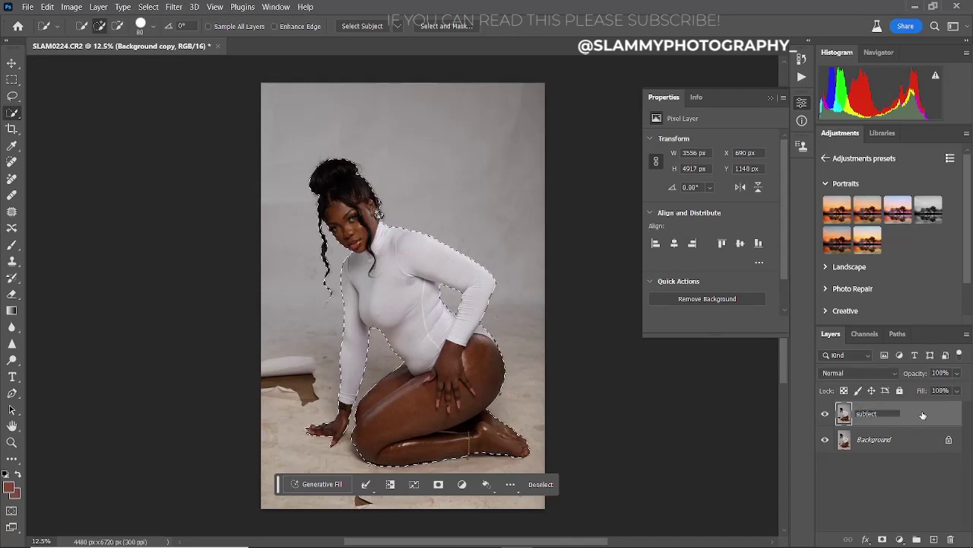
{"action": "key", "text": "Return"}
{"action": "left_click", "coordinate": [883, 539]}
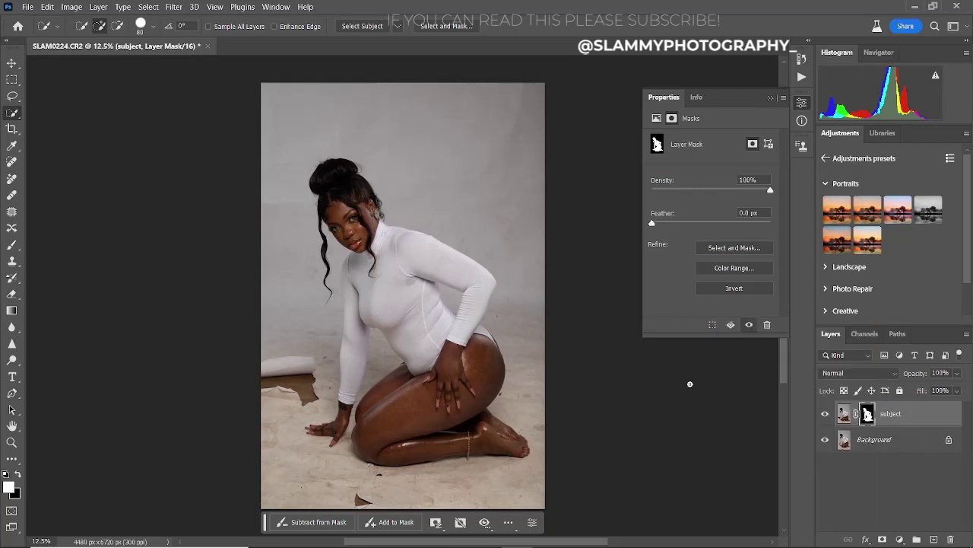
{"action": "left_click", "coordinate": [876, 441]}
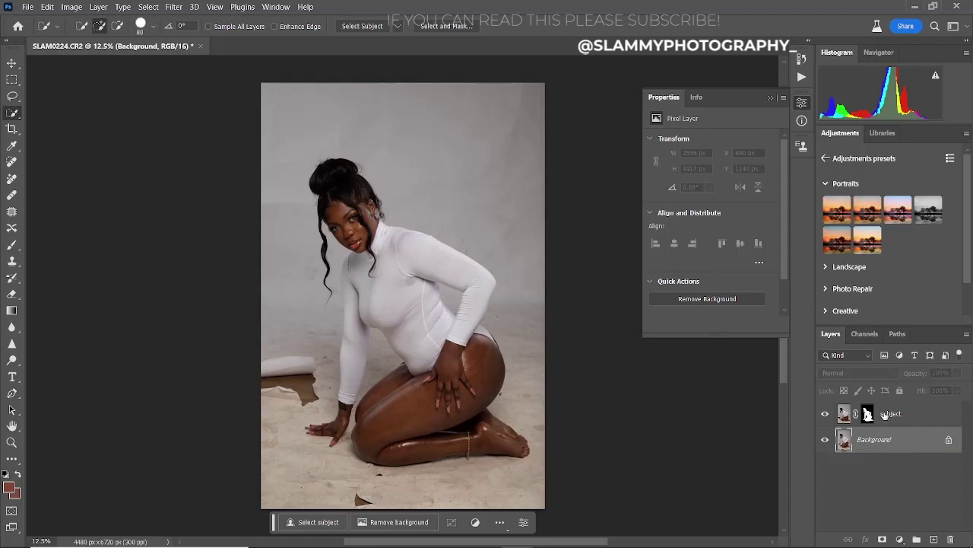
- Load the subject mask as a selection and open Select > Modify > Expand
{"action": "left_click", "coordinate": [868, 415], "text": "ctrl"}
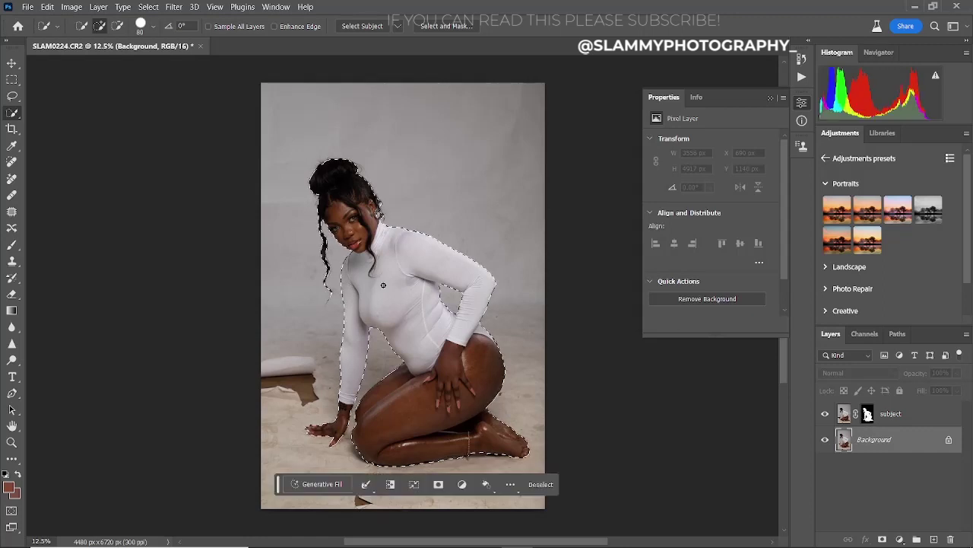
{"action": "left_click", "coordinate": [148, 7]}
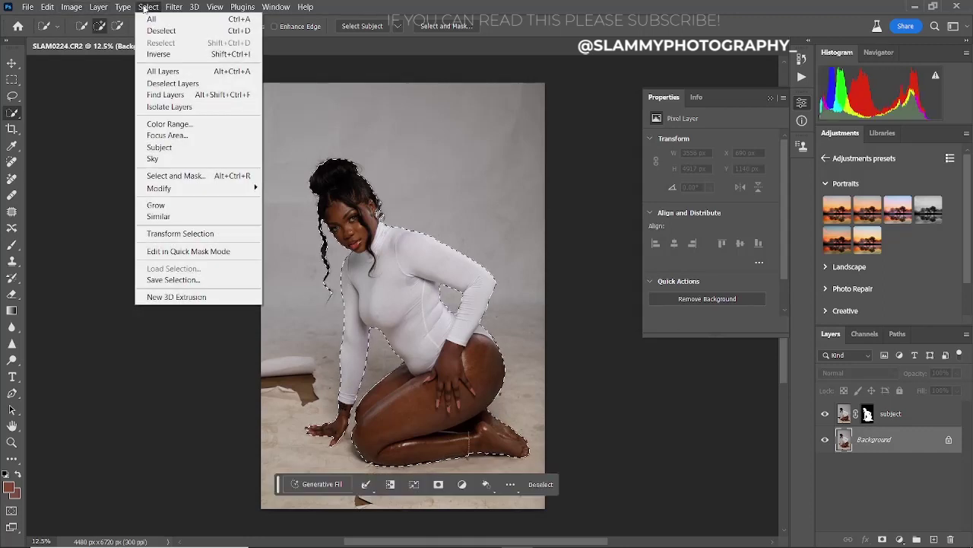
{"action": "mouse_move", "coordinate": [227, 191]}
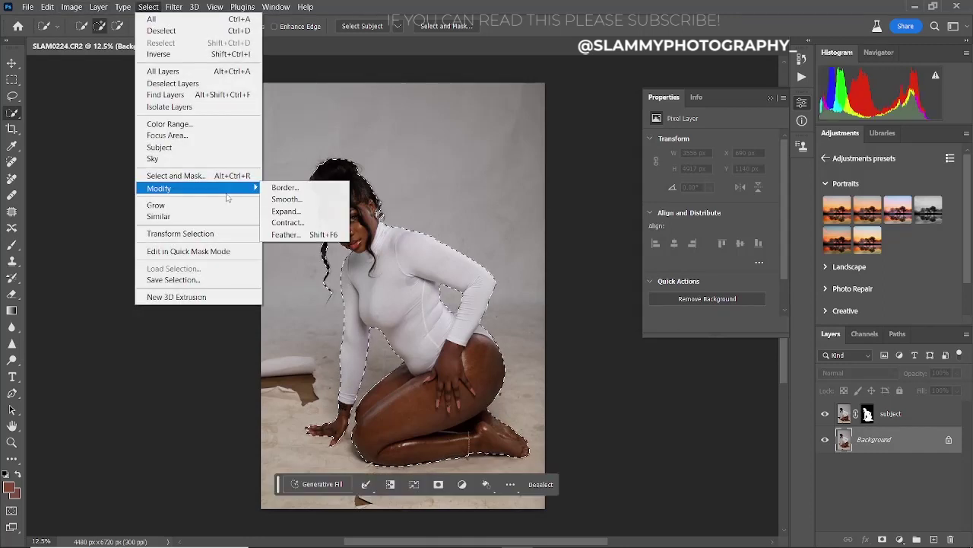
{"action": "left_click", "coordinate": [286, 210]}
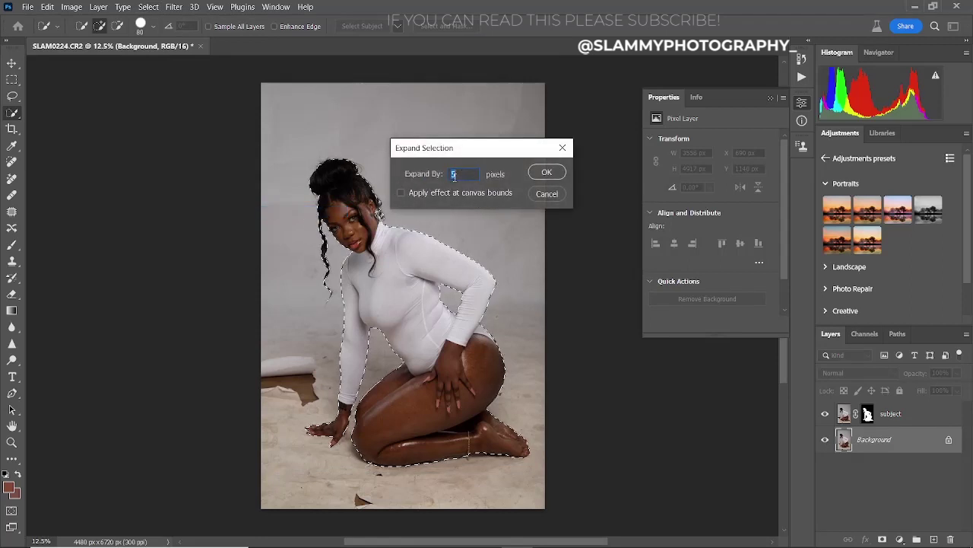
- Expand the selection by 5 pixels and invert it to cover the backdrop
{"action": "left_click", "coordinate": [544, 173]}
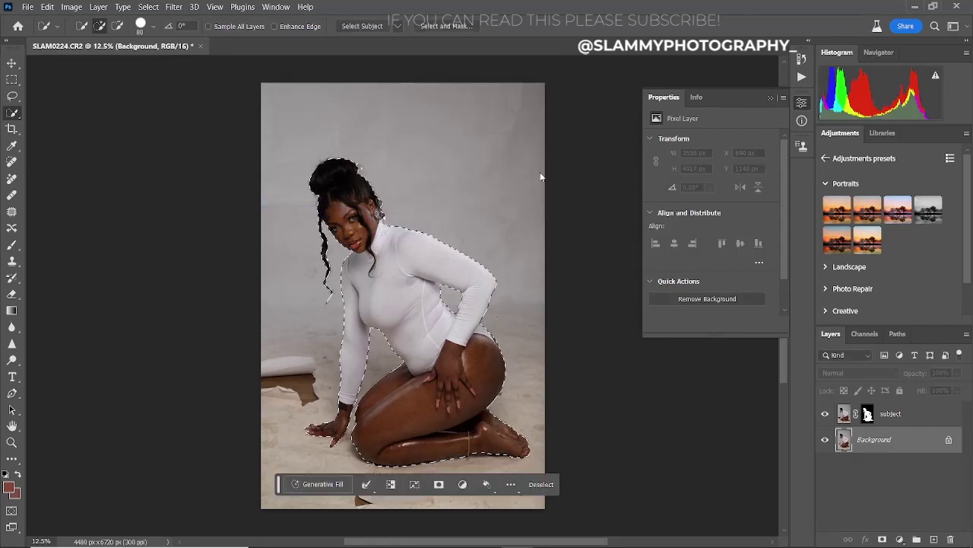
{"action": "left_click", "coordinate": [147, 7]}
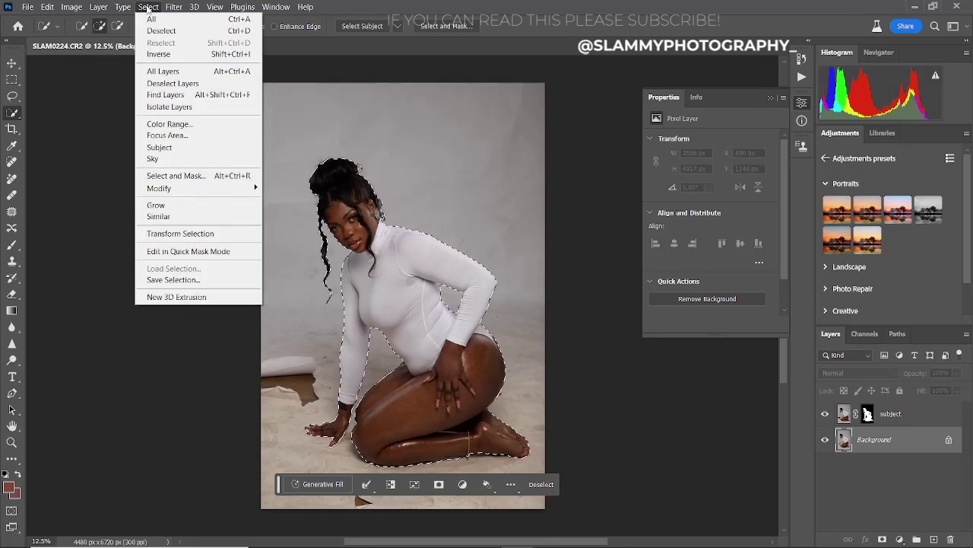
{"action": "left_click", "coordinate": [159, 54]}
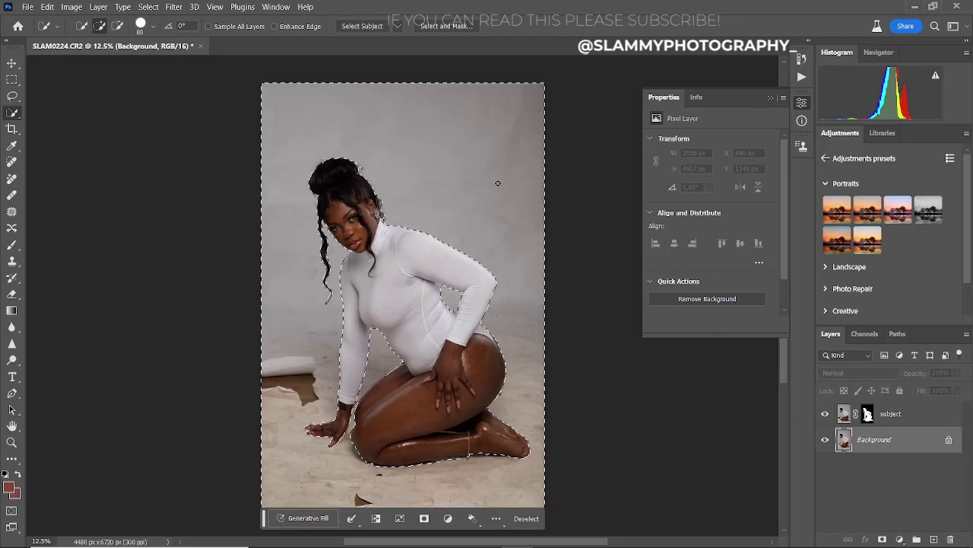
- Run a Generative Fill on the backdrop with no prompt
{"action": "left_click", "coordinate": [769, 97]}
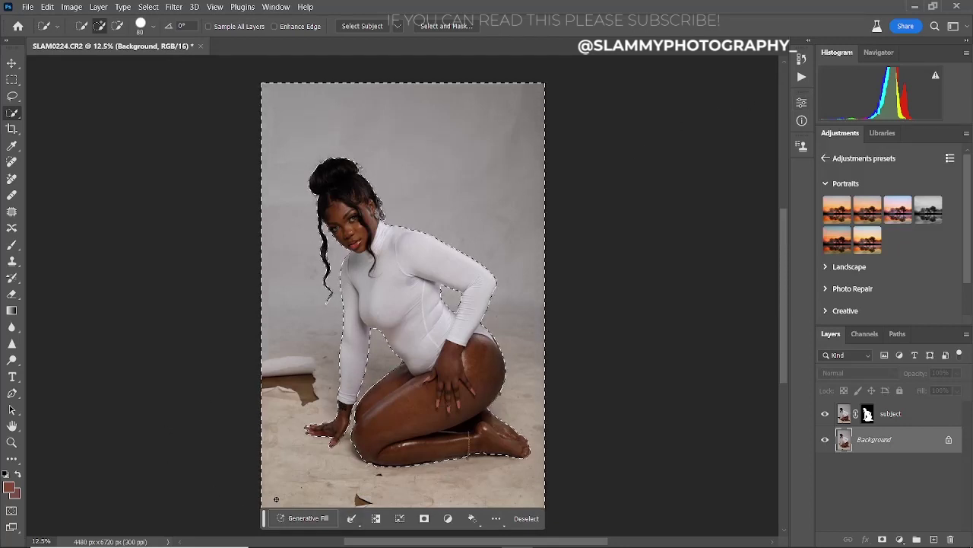
{"action": "left_click", "coordinate": [302, 517]}
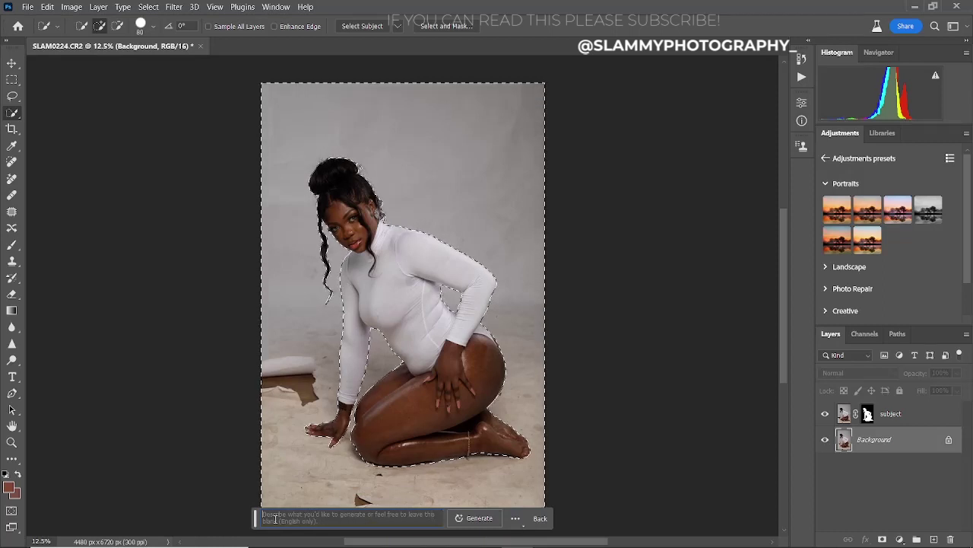
{"action": "left_click", "coordinate": [473, 518]}
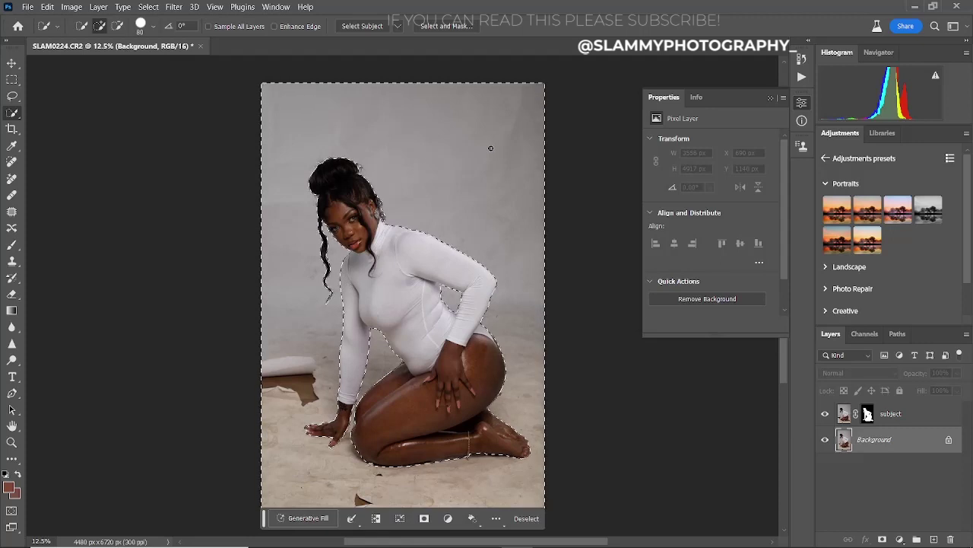
- Generate a Generative Fill with the prompt 'plain background' for the backdrop
{"action": "left_click", "coordinate": [308, 519]}
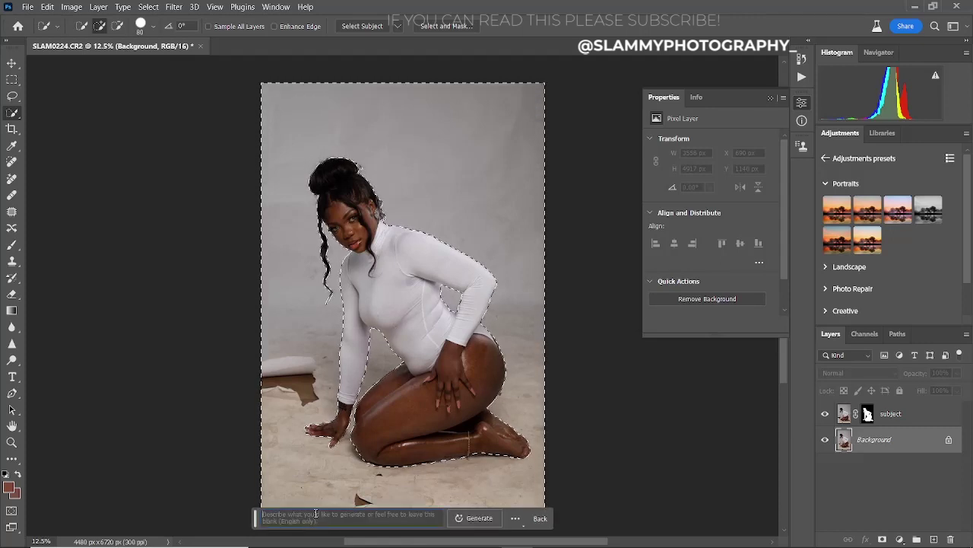
{"action": "type", "text": "plain ba"}
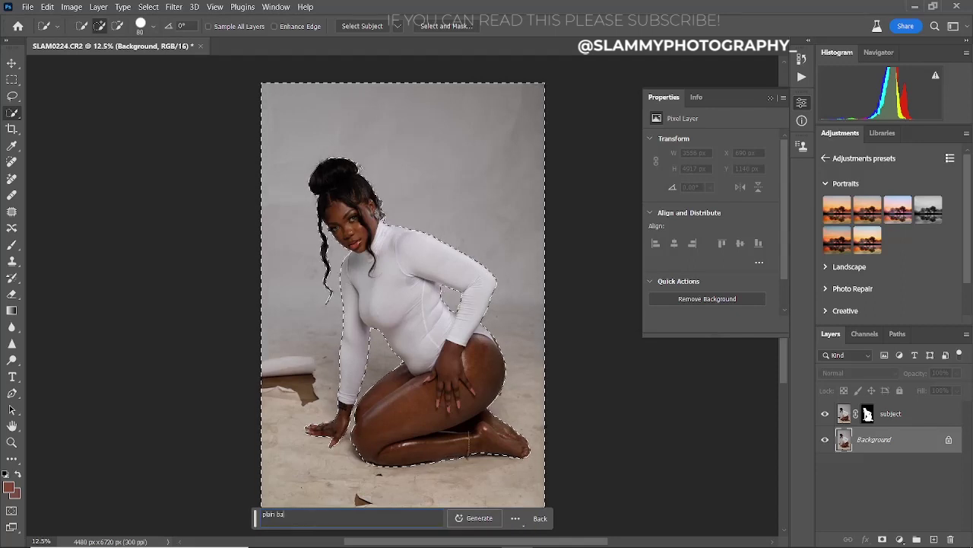
{"action": "type", "text": "ckground"}
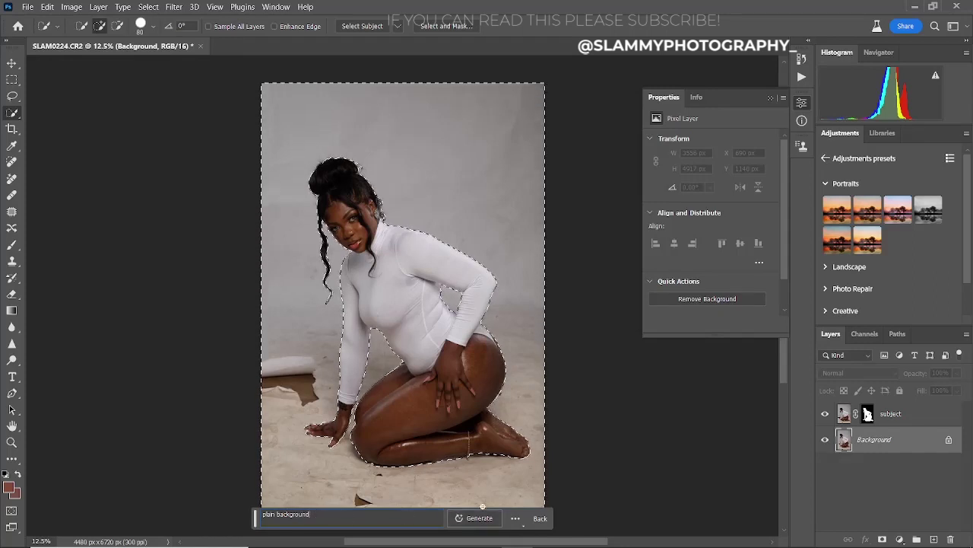
{"action": "left_click", "coordinate": [470, 518]}
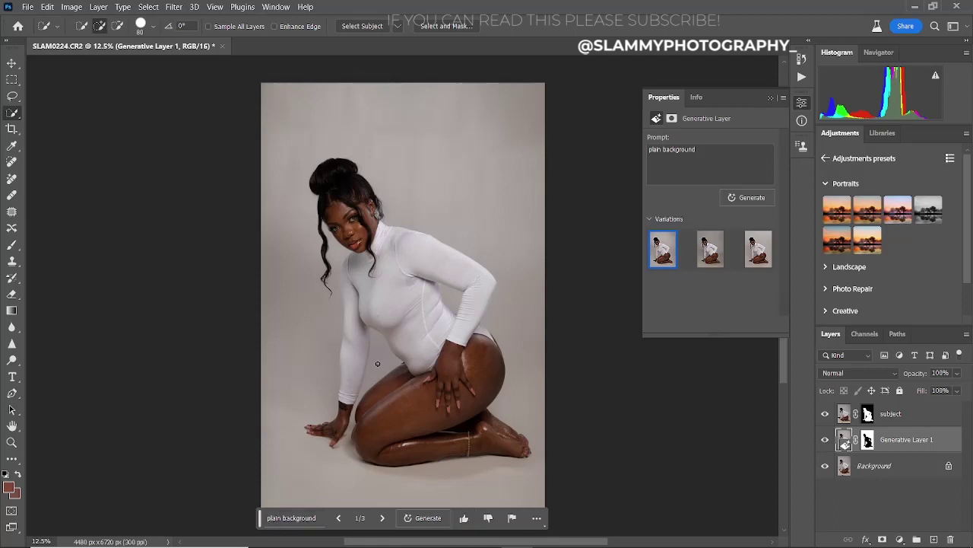
{"action": "mouse_move", "coordinate": [710, 249]}
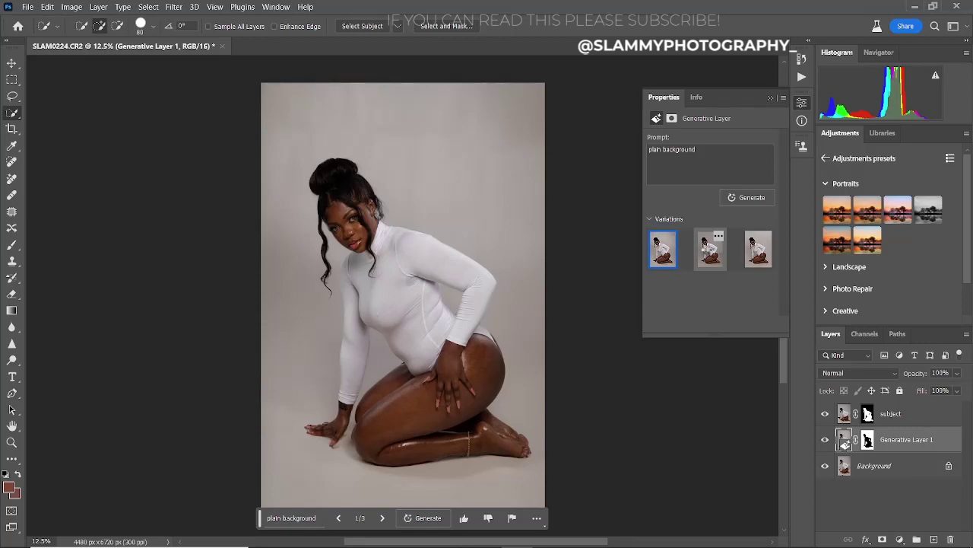
{"action": "left_click", "coordinate": [707, 251]}
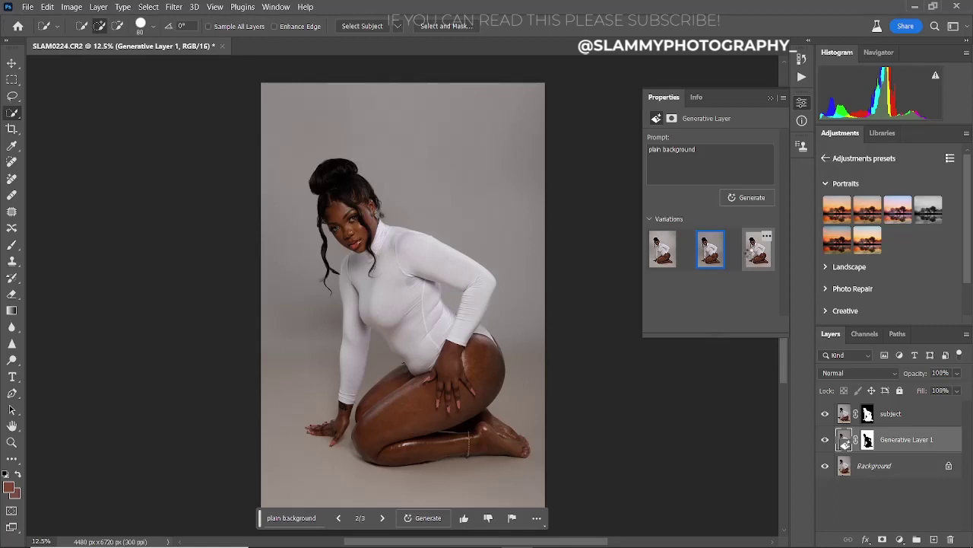
{"action": "left_click", "coordinate": [757, 255]}
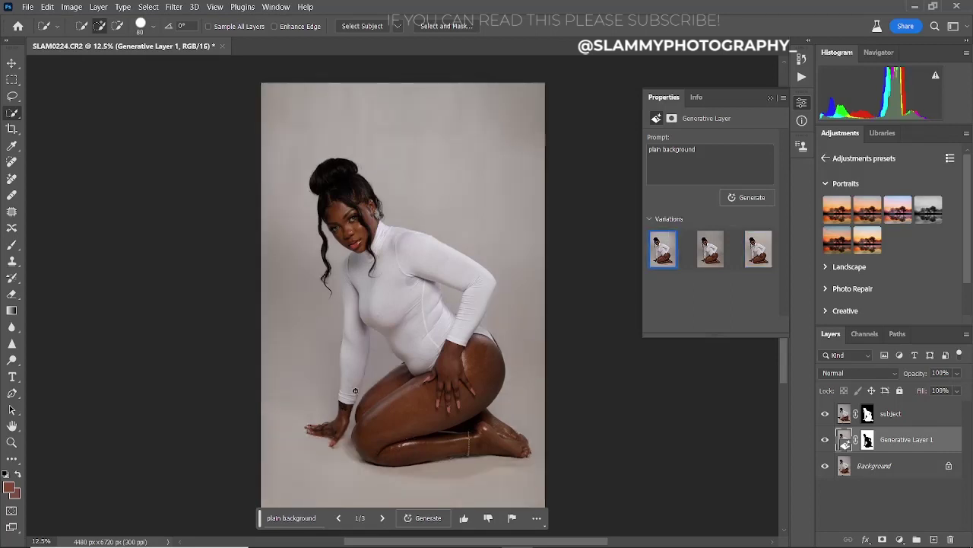
- Replace the fill prompt with 'beach' and generate new backdrop variations
{"action": "left_click", "coordinate": [299, 521]}
{"action": "left_click_drag", "start_coordinate": [321, 514], "coordinate": [209, 520]}
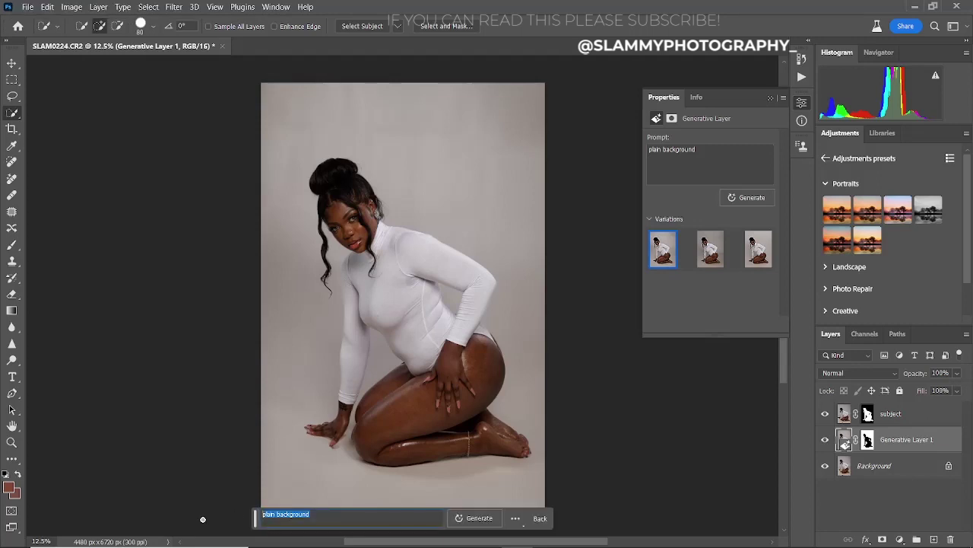
{"action": "type", "text": "bl"}
{"action": "type", "text": "ach"}
{"action": "left_click", "coordinate": [468, 518]}
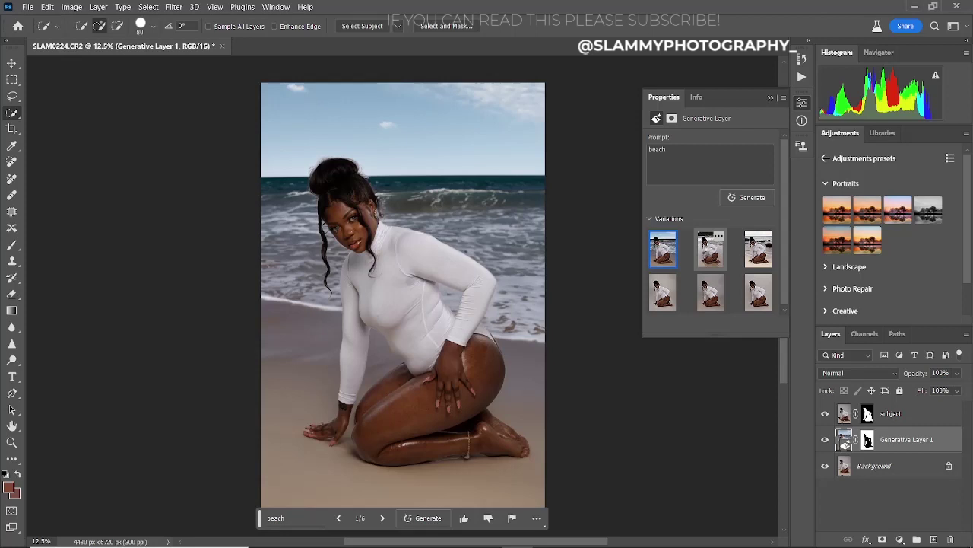
- Pick the forested beach variation, generate more variations, and begin Chrome sign-in
{"action": "left_click", "coordinate": [713, 256]}
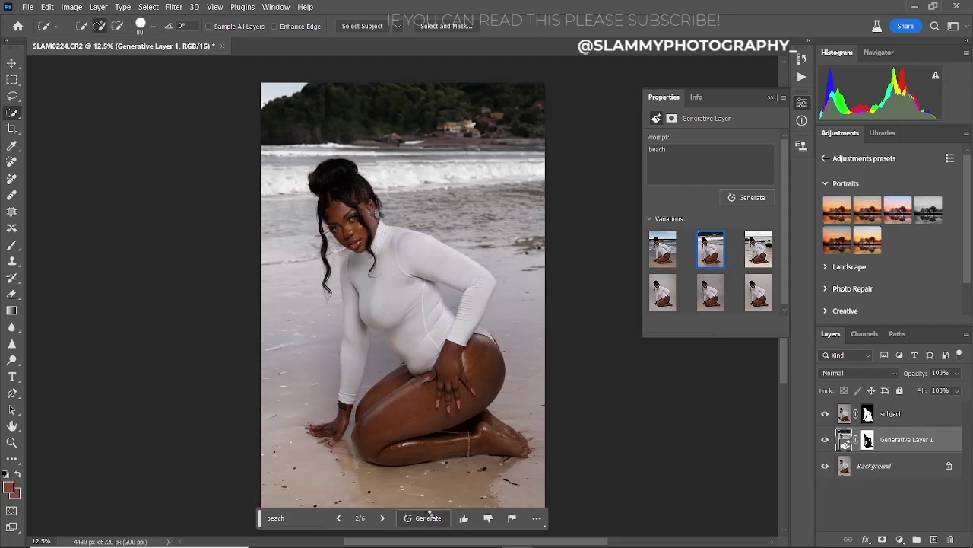
{"action": "left_click", "coordinate": [426, 516]}
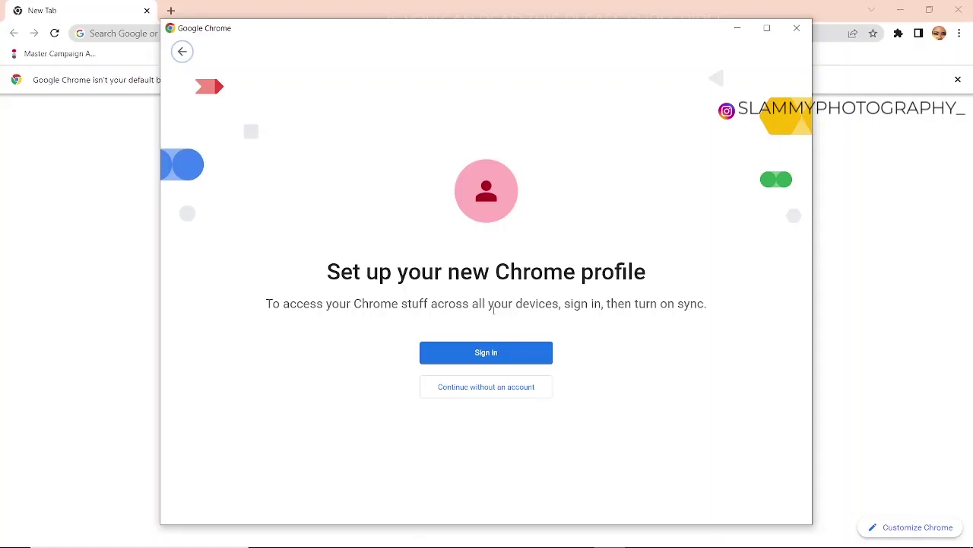
{"action": "left_click", "coordinate": [464, 354]}
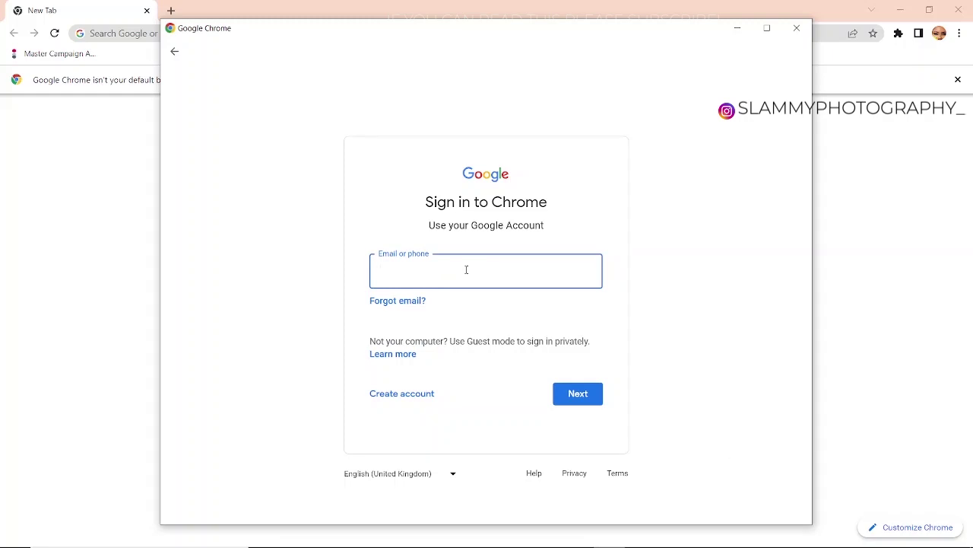
- Sign in to Chrome with the account e-mail, retrying after the error
{"action": "key", "text": "Return"}
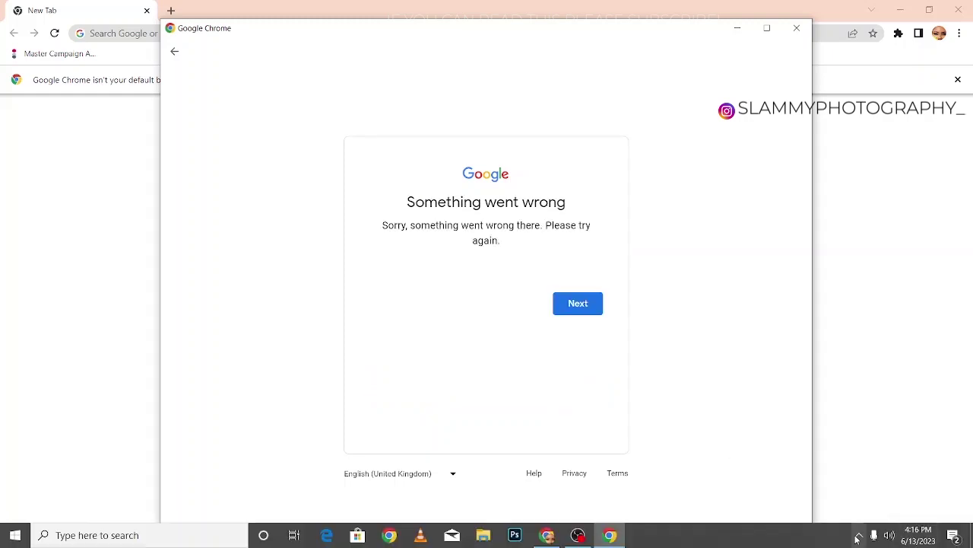
{"action": "left_click", "coordinate": [578, 303]}
{"action": "left_click", "coordinate": [578, 393]}
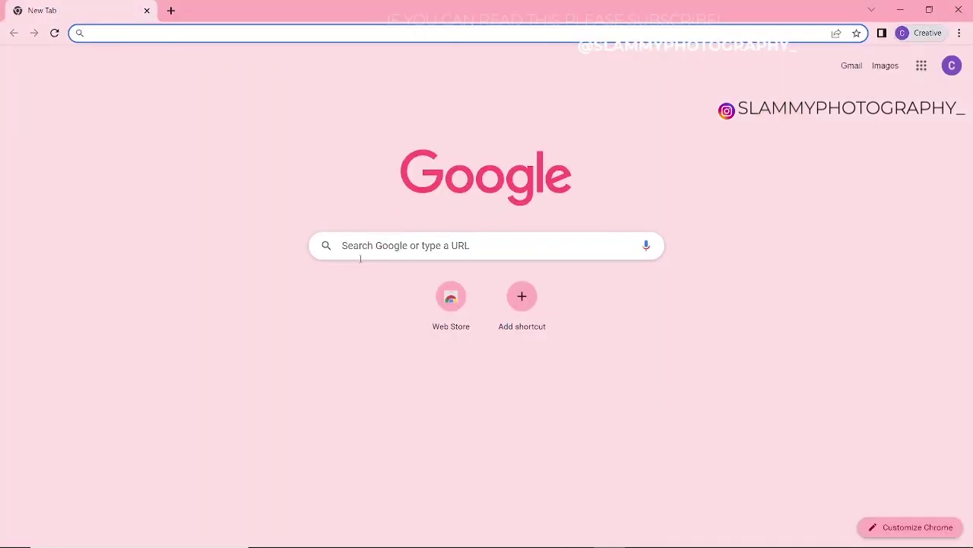
- Search 'adobe creative cloud', choose the Teams free trial, and start the business email field
{"action": "type", "text": "adobe cr"}
{"action": "left_click", "coordinate": [261, 124]}
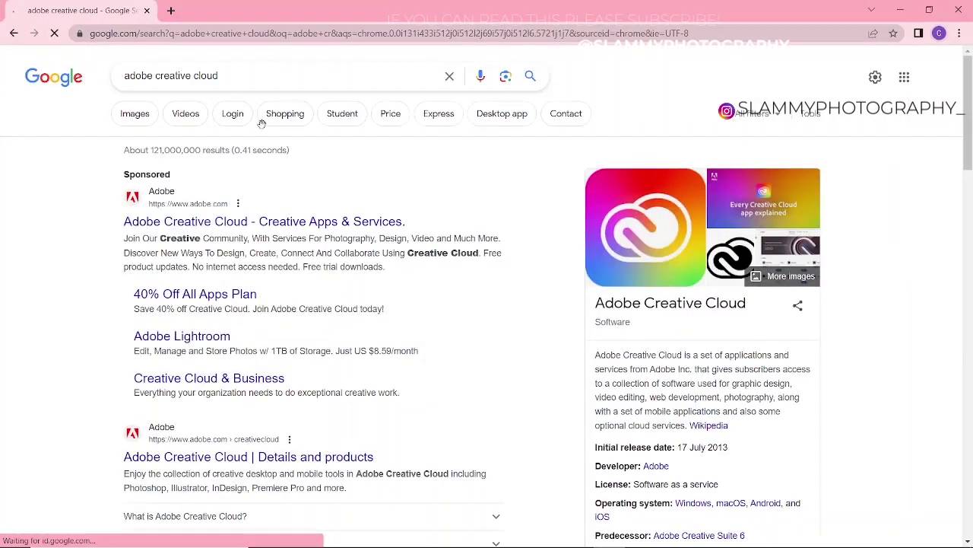
{"action": "left_click", "coordinate": [264, 222]}
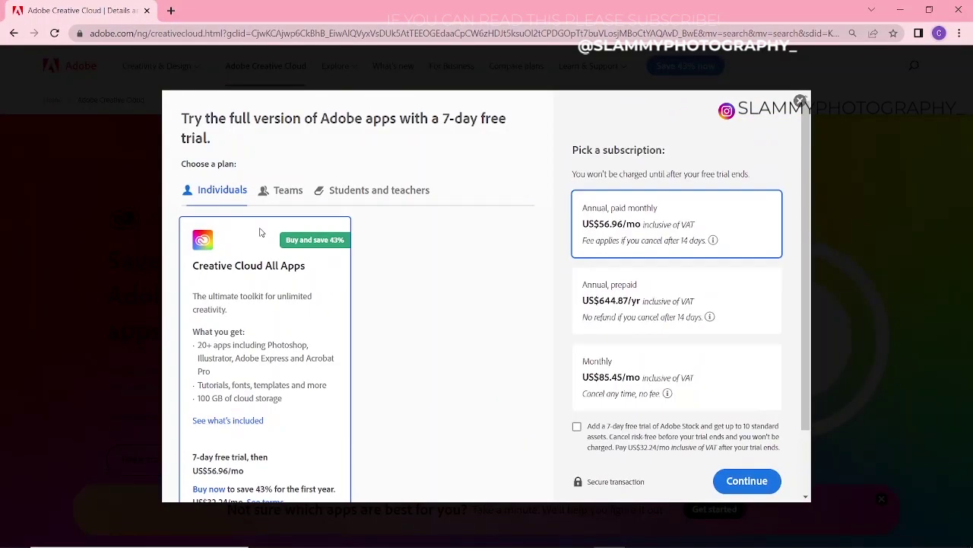
{"action": "left_click", "coordinate": [286, 190]}
{"action": "scroll", "coordinate": [335, 361], "scroll_direction": "down", "scroll_amount": 2}
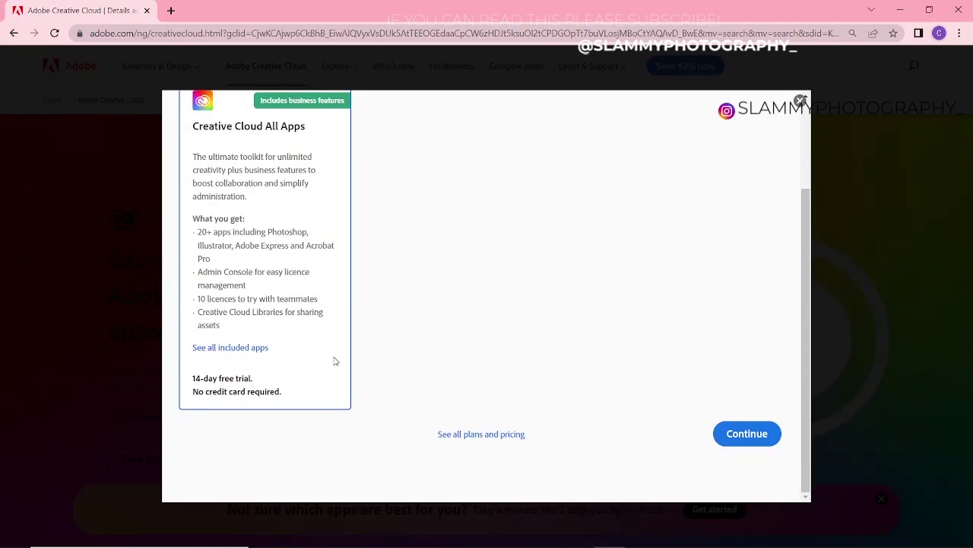
{"action": "left_click", "coordinate": [746, 434]}
{"action": "left_click", "coordinate": [281, 197]}
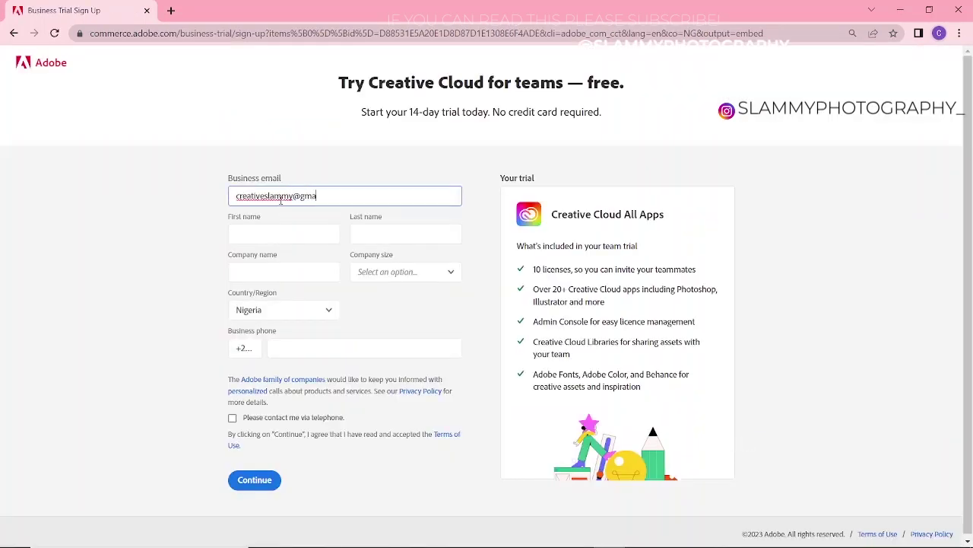
- Fill in the contact's e-mail, first and last name, and company name on the trial form
{"action": "left_click", "coordinate": [263, 235]}
{"action": "type", "text": "creative"}
{"action": "key", "text": "Tab"}
{"action": "type", "text": "slammy"}
{"action": "key", "text": "Tab"}
{"action": "type", "text": "creative slammy"}
- Set the country to United States and the state to Alabama
{"action": "left_click", "coordinate": [284, 309]}
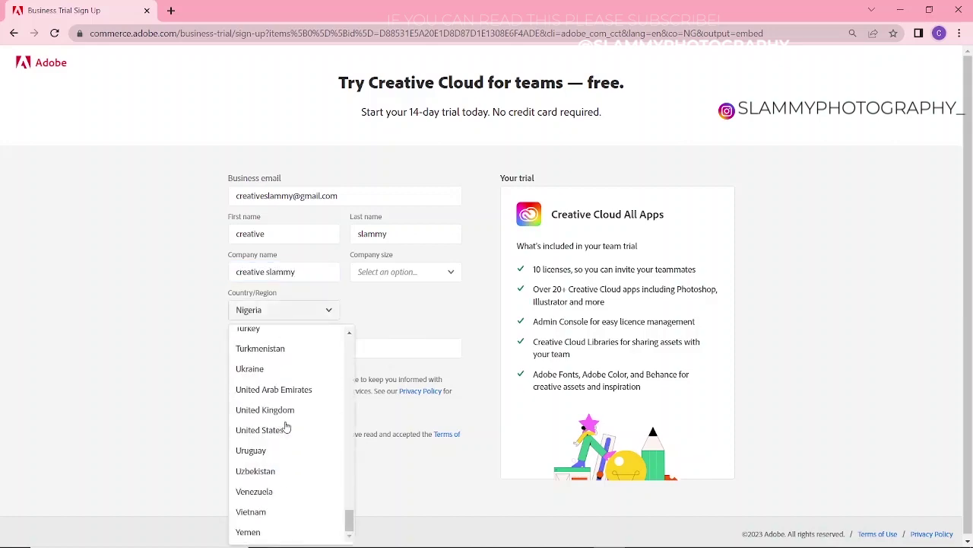
{"action": "left_click", "coordinate": [263, 430]}
{"action": "left_click", "coordinate": [404, 310]}
{"action": "left_click", "coordinate": [388, 338]}
- Look up an Alabama zip code online and paste 35013 into the Zip field
{"action": "key", "text": "ctrl+t"}
{"action": "type", "text": "alabama"}
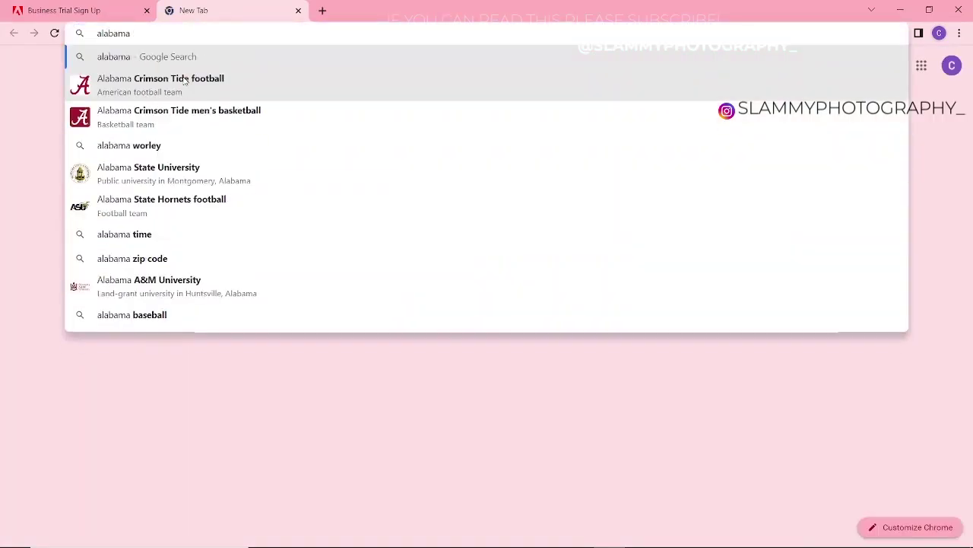
{"action": "left_click", "coordinate": [131, 258]}
{"action": "double_click", "coordinate": [170, 235]}
{"action": "key", "text": "ctrl+c"}
{"action": "left_click", "coordinate": [64, 10]}
{"action": "left_click", "coordinate": [246, 348]}
{"action": "key", "text": "ctrl+v"}
- Find a US temporary phone number online and enter it as the business phone
{"action": "key", "text": "ctrl+t"}
{"action": "type", "text": "us temp"}
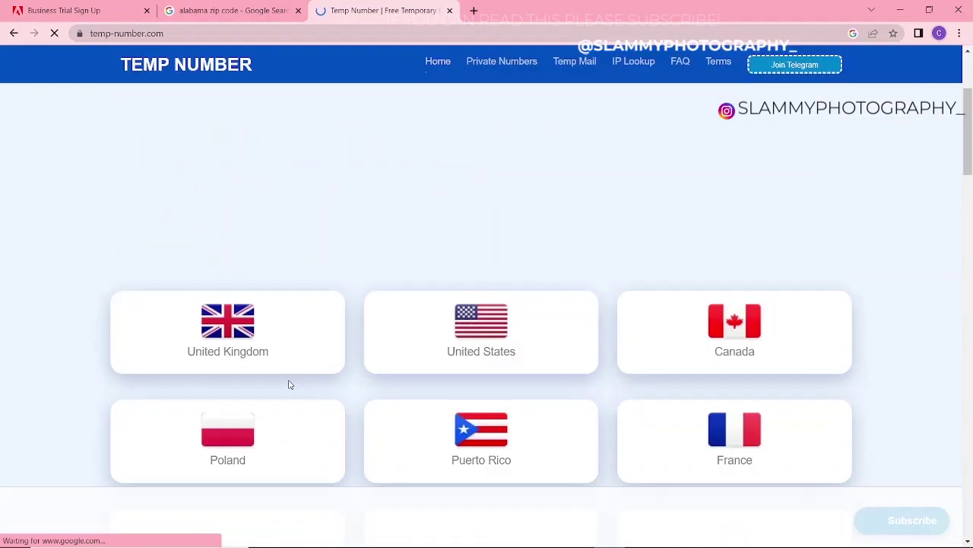
{"action": "left_click", "coordinate": [481, 335]}
{"action": "scroll", "coordinate": [532, 200], "scroll_direction": "down", "scroll_amount": 3}
{"action": "key", "text": "ctrl+1"}
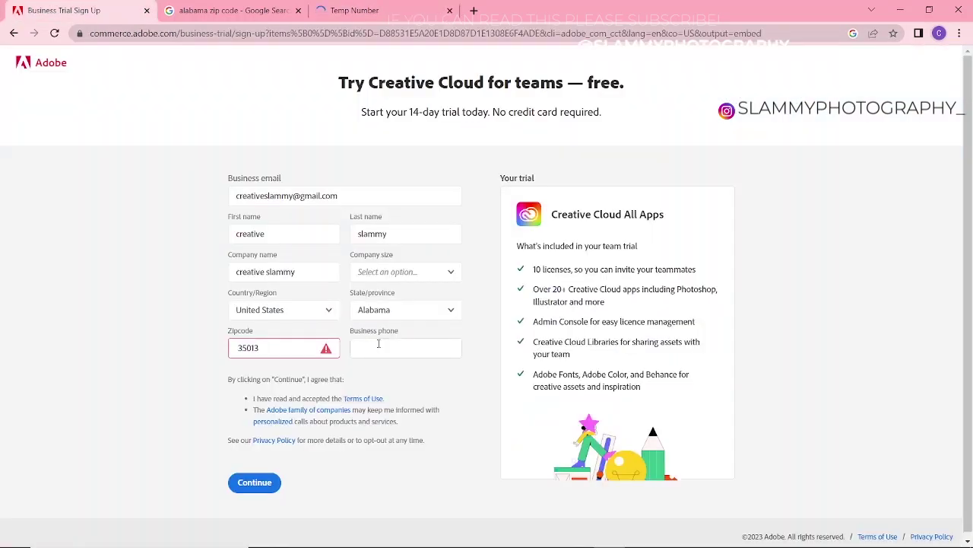
{"action": "left_click", "coordinate": [378, 343]}
{"action": "left_click", "coordinate": [274, 347]}
- Choose a company size and submit the trial sign-up form
{"action": "left_click", "coordinate": [407, 272]}
{"action": "left_click", "coordinate": [365, 292]}
{"action": "left_click", "coordinate": [254, 482]}
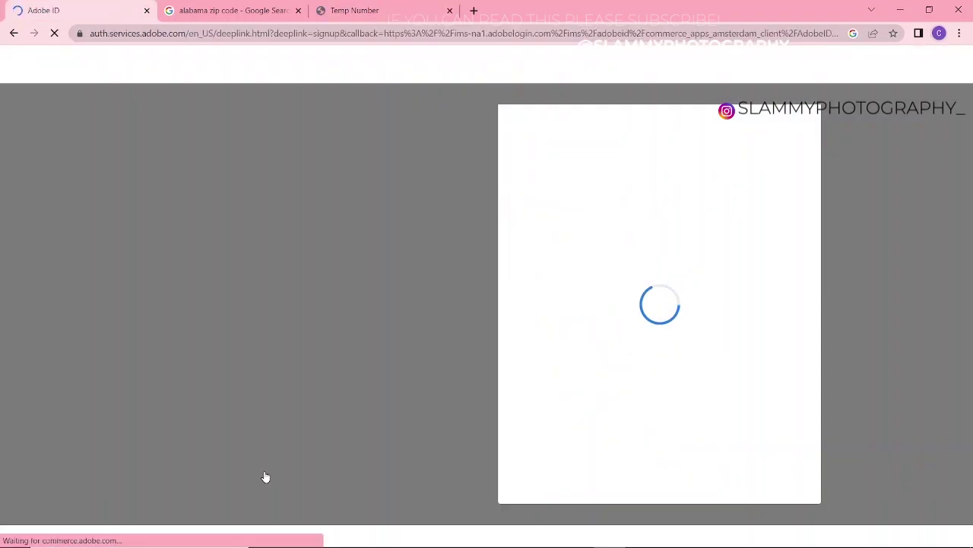
- Create the Adobe ID with a password and birth year, saving the password to Google
{"action": "left_click", "coordinate": [674, 355]}
{"action": "left_click", "coordinate": [752, 486]}
{"action": "left_click", "coordinate": [825, 213]}
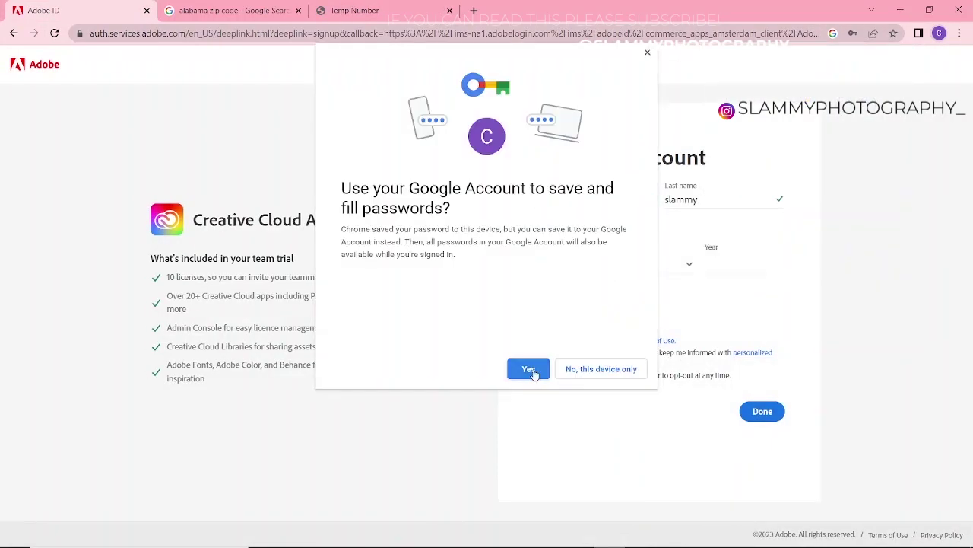
{"action": "left_click", "coordinate": [528, 370]}
{"action": "type", "text": "1991"}
{"action": "left_click", "coordinate": [763, 411]}
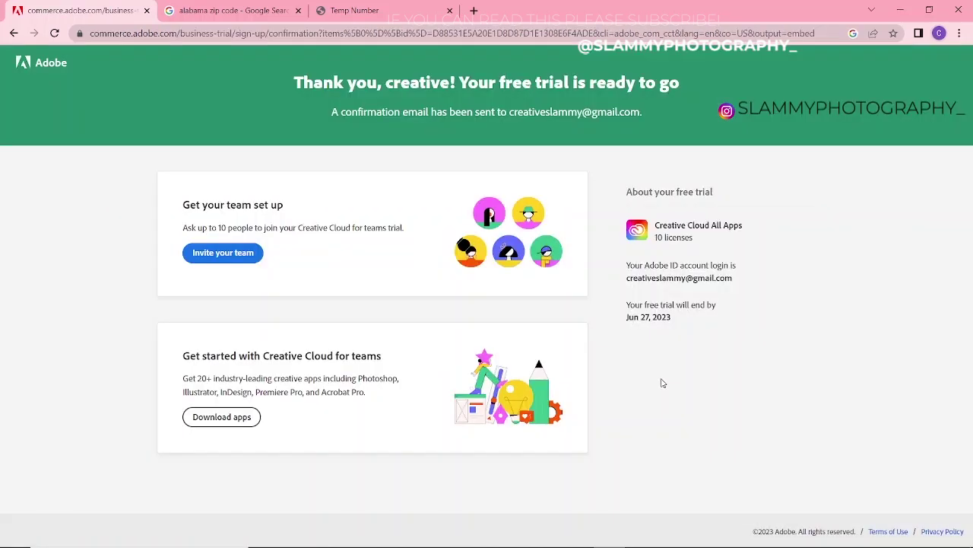
- Go to Download apps and open Photoshop, launching the Creative Cloud Desktop app
{"action": "left_click", "coordinate": [254, 416]}
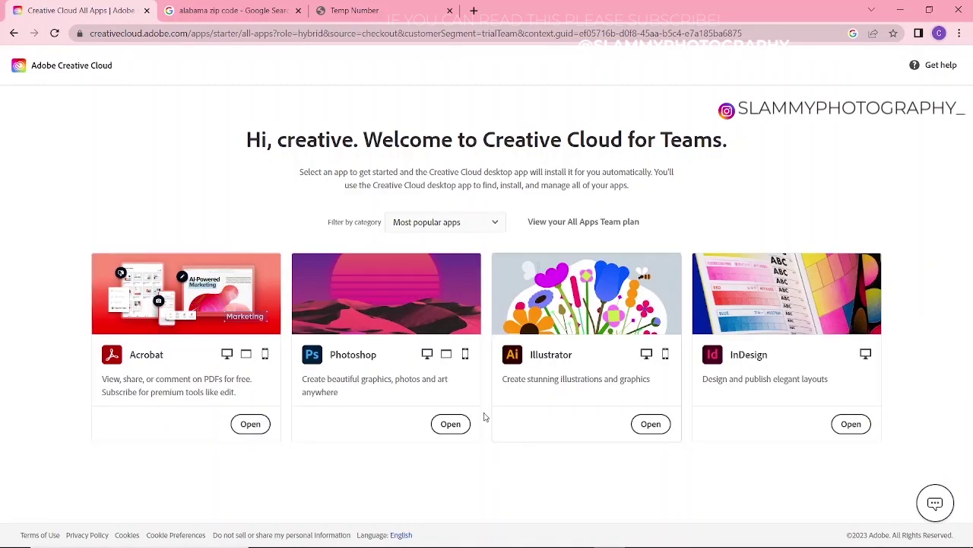
{"action": "left_click", "coordinate": [451, 424]}
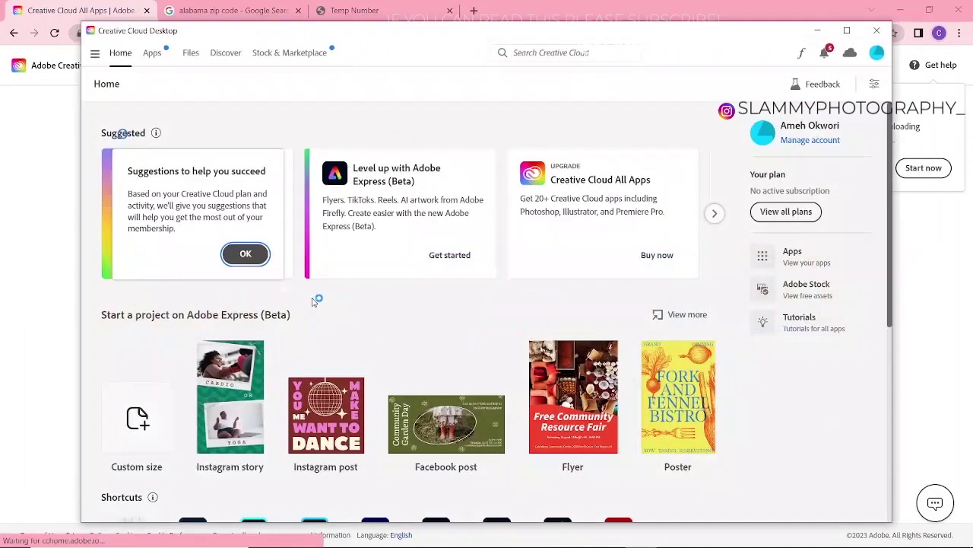